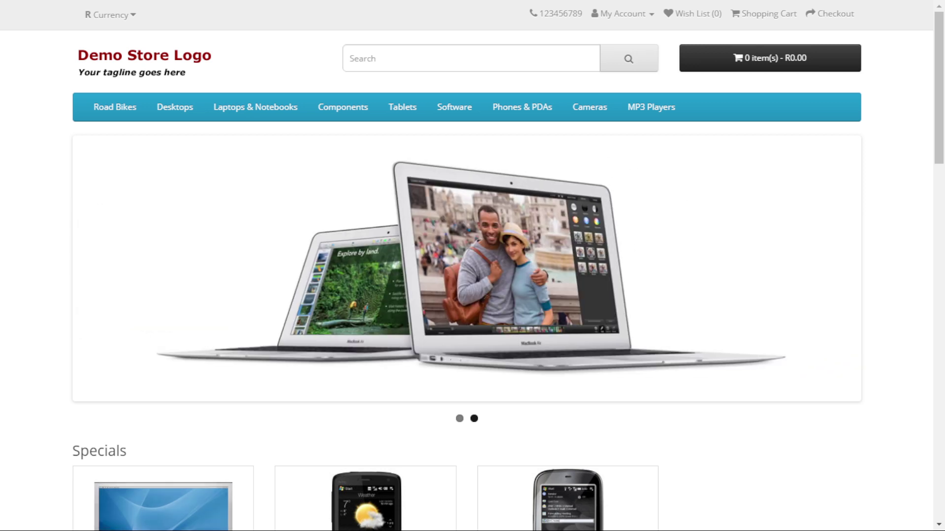
pyautogui.scroll(-5, 473, 99)
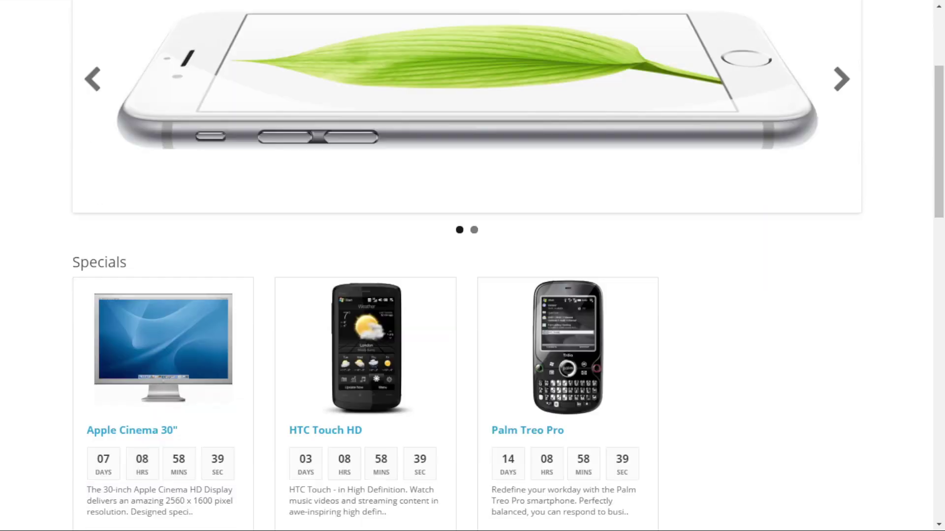
pyautogui.scroll(-3, 472, 266)
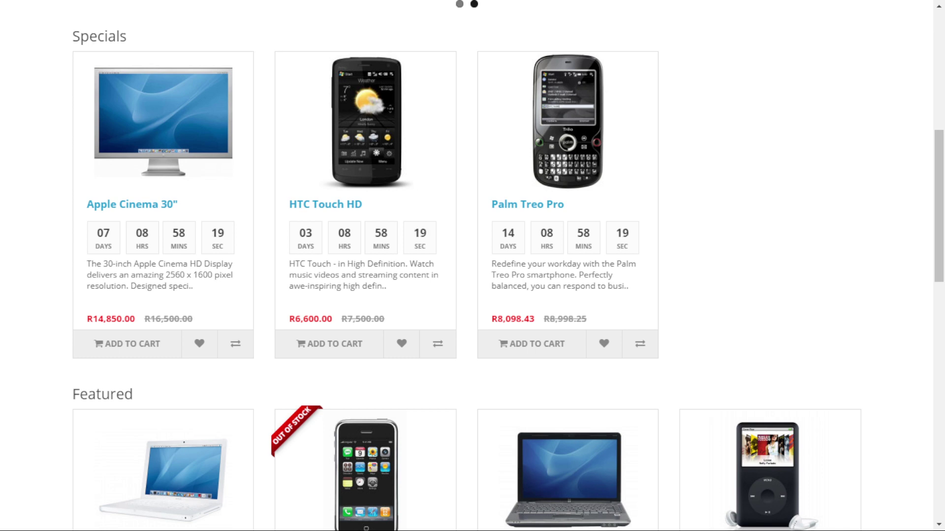
pyautogui.scroll(-8, 473, 266)
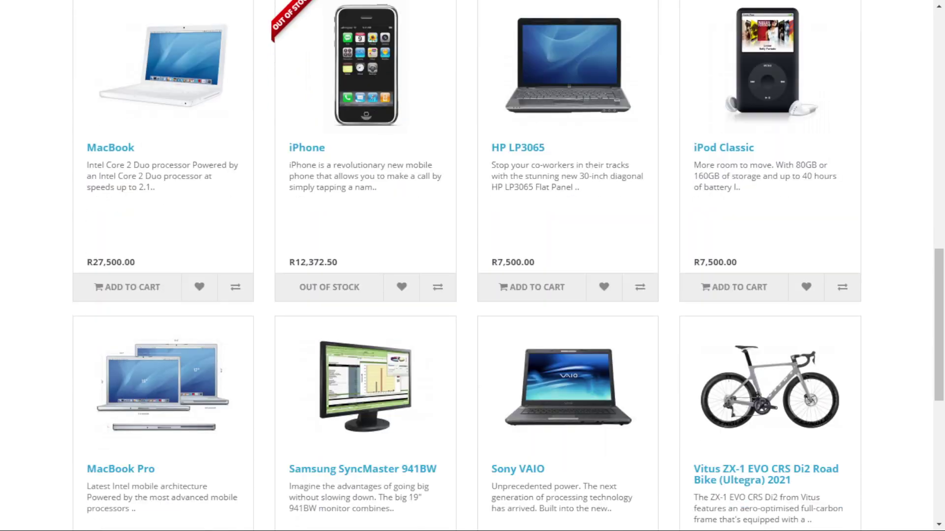
pyautogui.scroll(8, 472, 265)
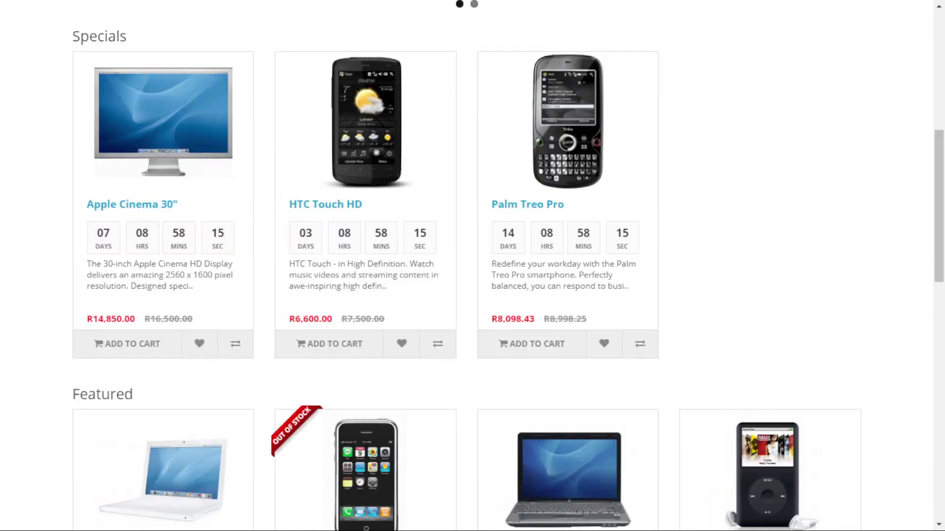
pyautogui.scroll(-2, 472, 266)
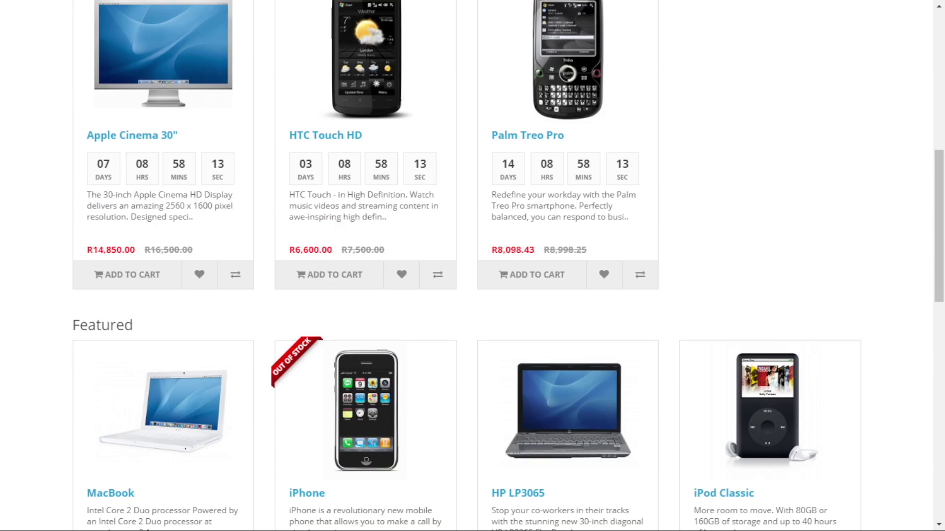
pyautogui.scroll(-4, 472, 266)
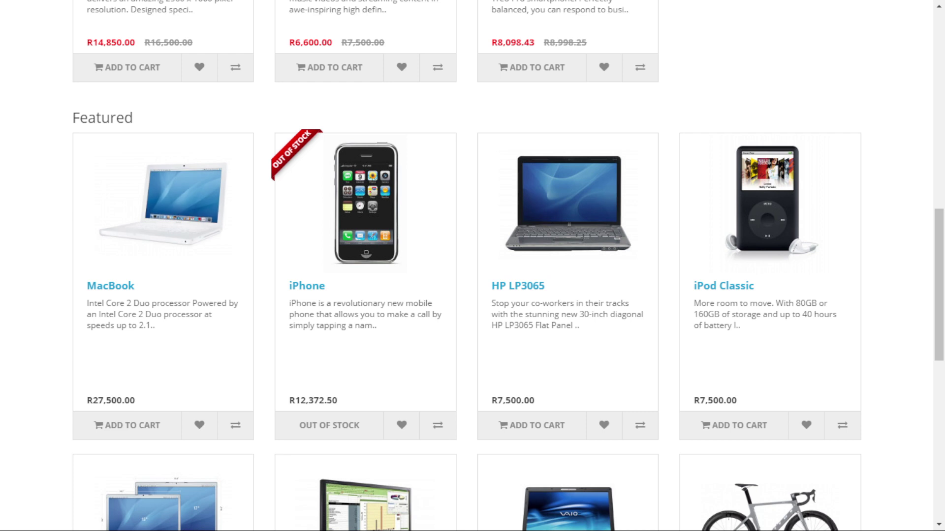
pyautogui.scroll(-1, 472, 265)
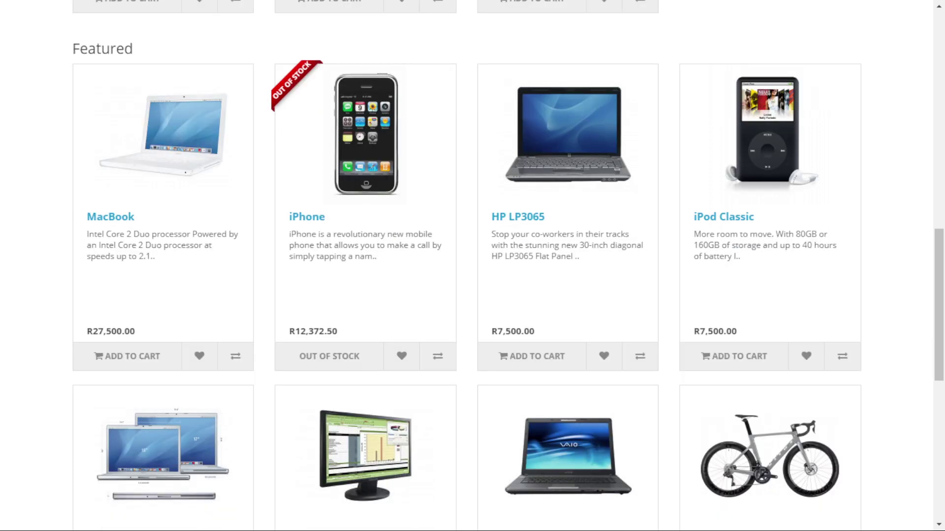
pyautogui.scroll(-1, 472, 265)
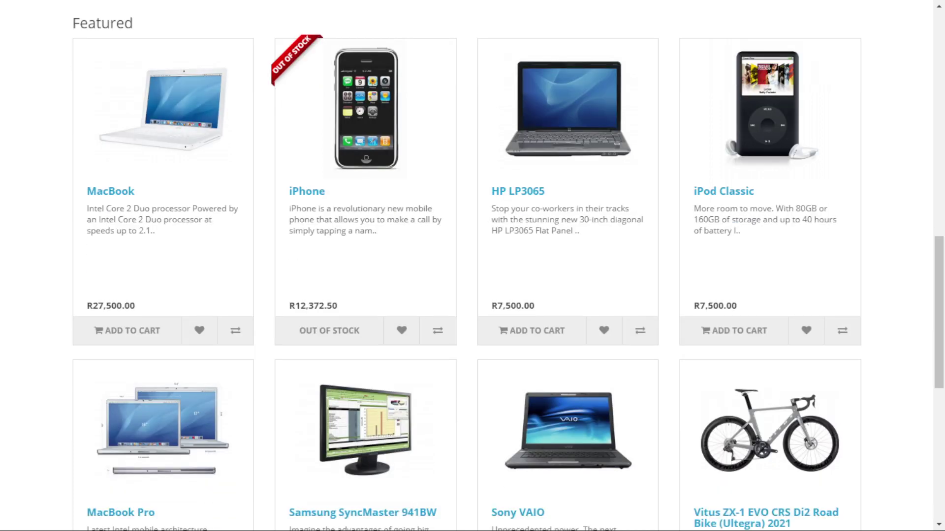
pyautogui.scroll(2, 472, 266)
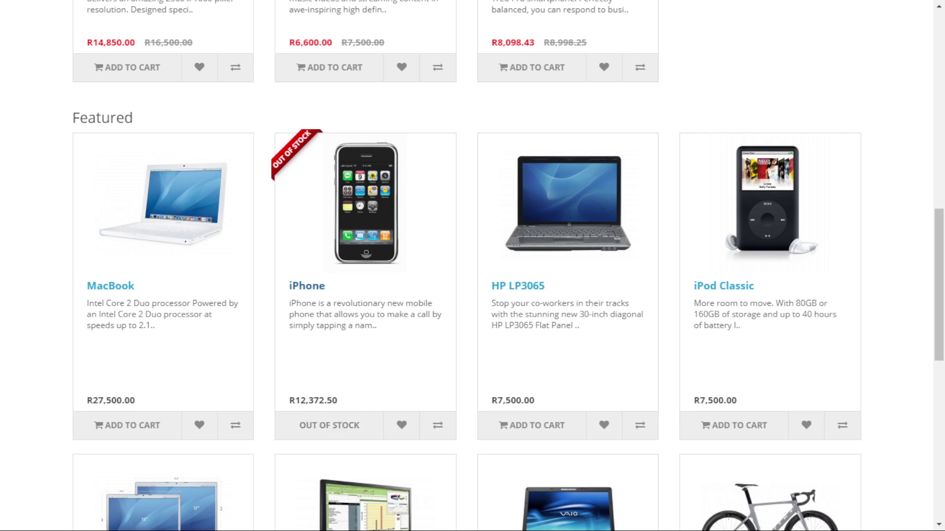
pyautogui.click(306, 286)
pyautogui.scroll(-7, 473, 266)
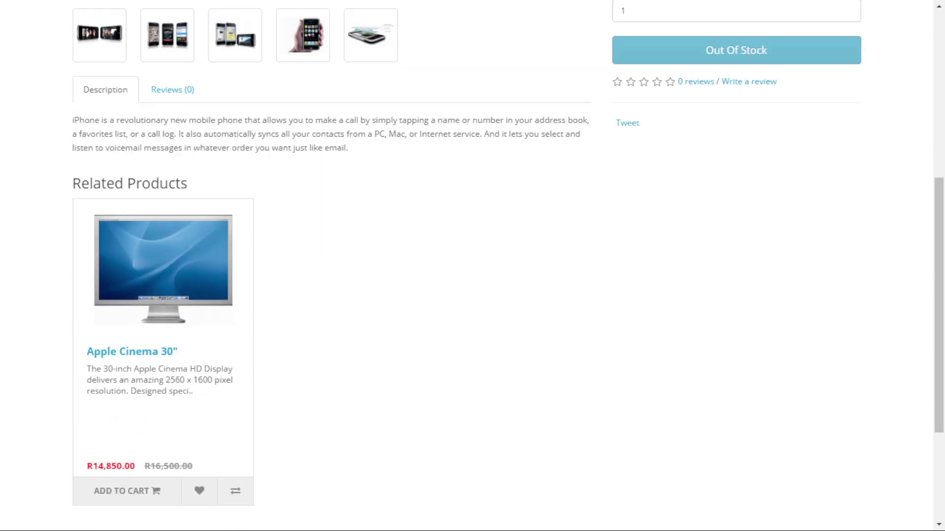
pyautogui.scroll(7, 472, 265)
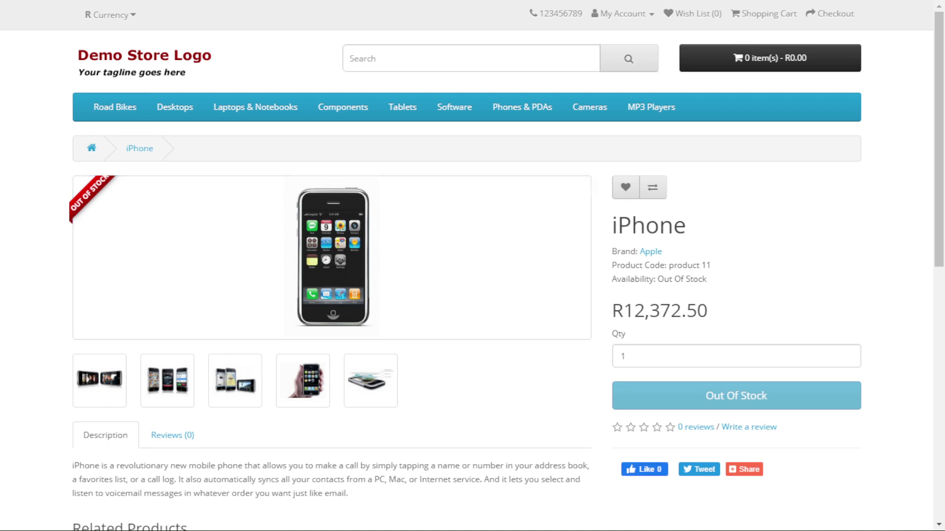
pyautogui.click(145, 62)
pyautogui.scroll(-4, 473, 265)
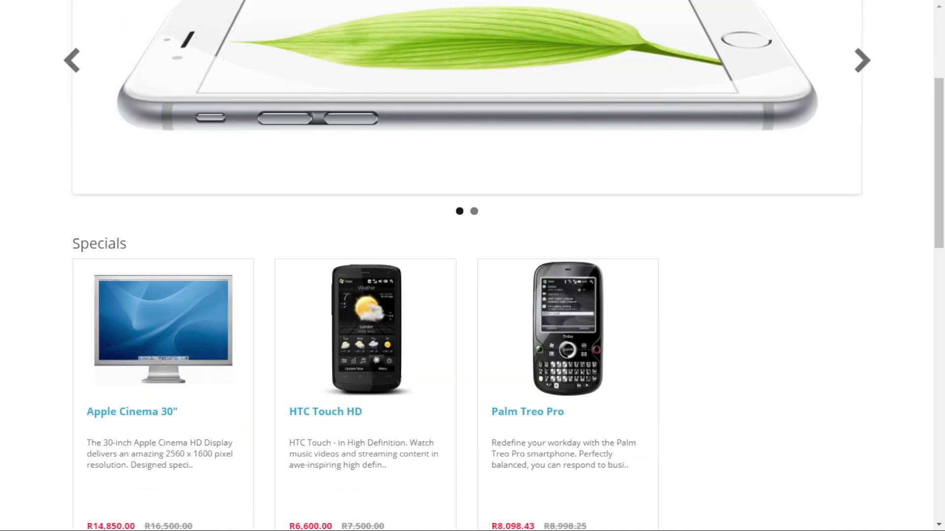
pyautogui.scroll(-7, 473, 265)
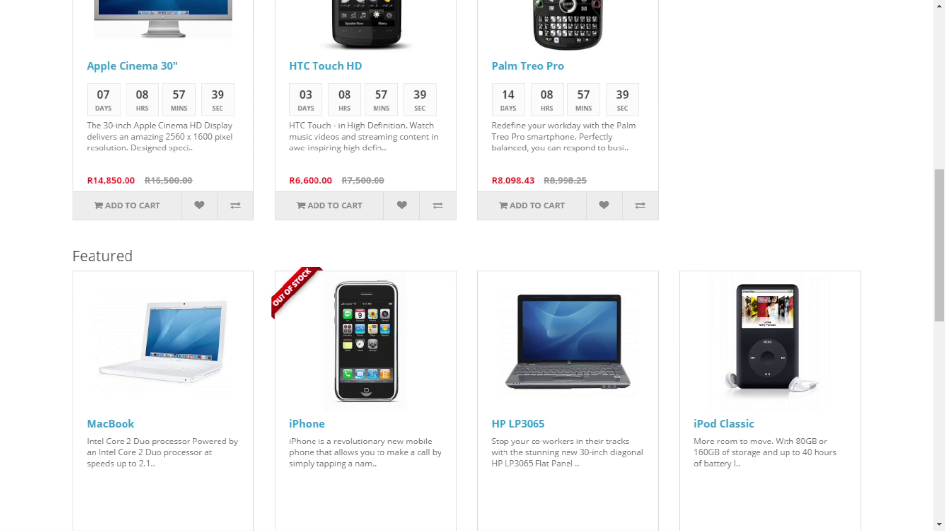
# Open the Apple Cinema 30" page from Specials and review its required options (R14,850.00, minimum 2).
pyautogui.click(128, 205)
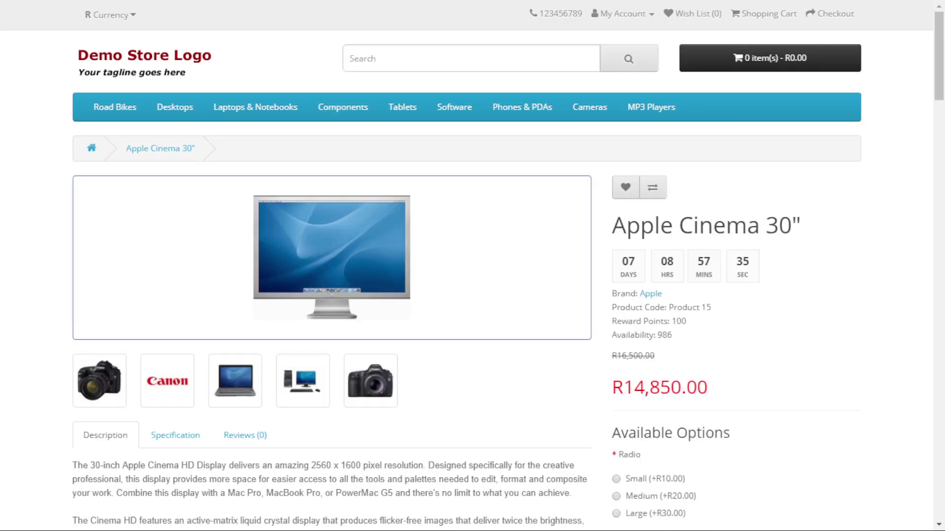
pyautogui.scroll(-5, 472, 266)
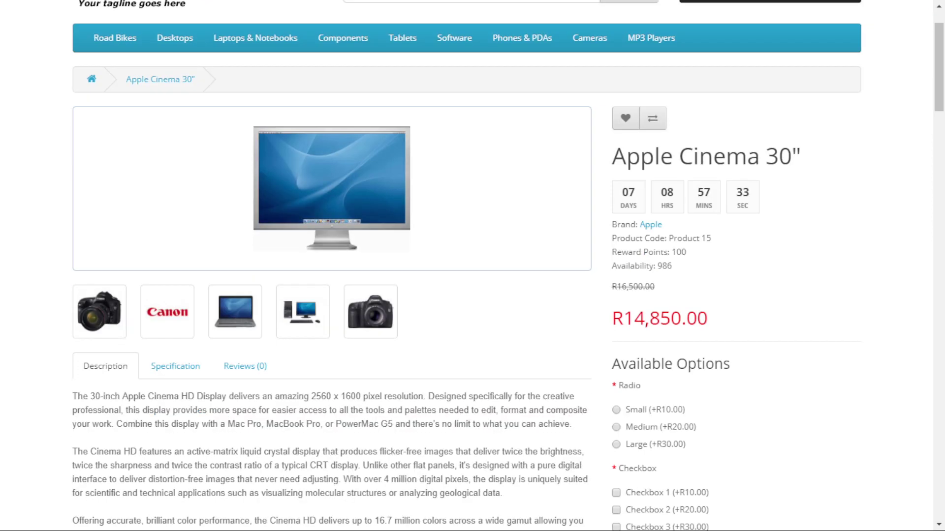
pyautogui.scroll(-7, 472, 266)
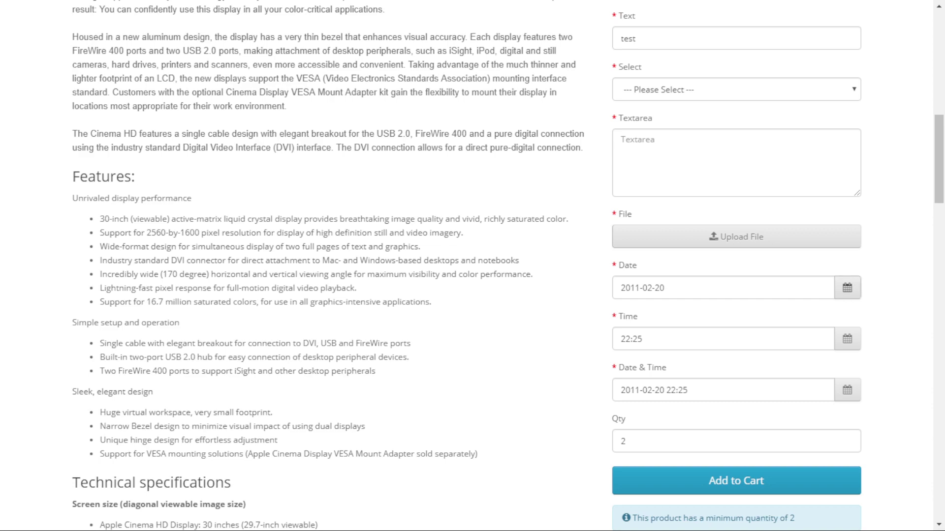
pyautogui.scroll(-3, 473, 266)
pyautogui.scroll(-3, 473, 265)
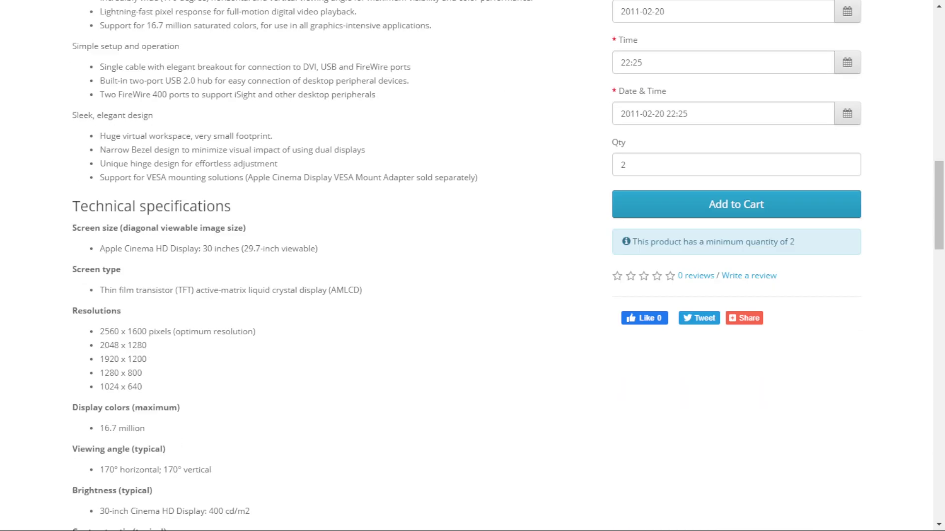
pyautogui.scroll(17, 472, 265)
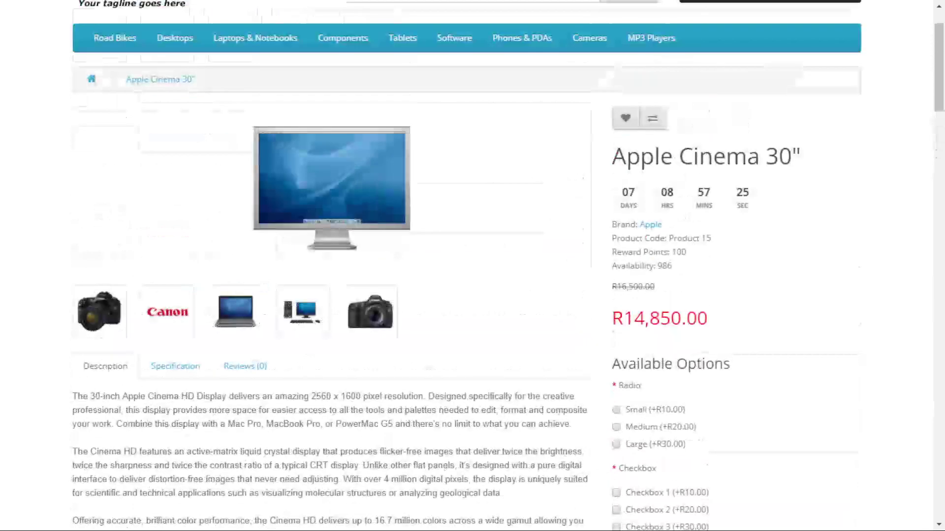
pyautogui.scroll(-9, 473, 266)
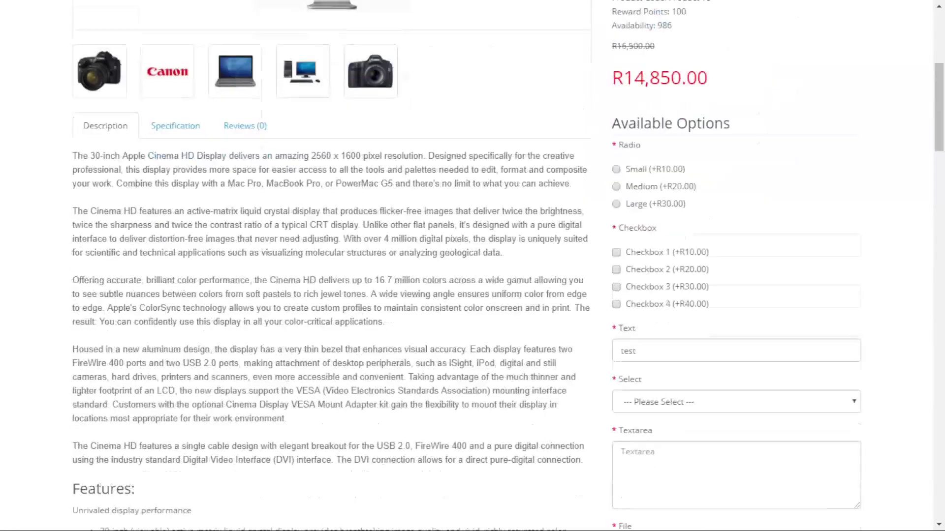
pyautogui.scroll(10, 473, 266)
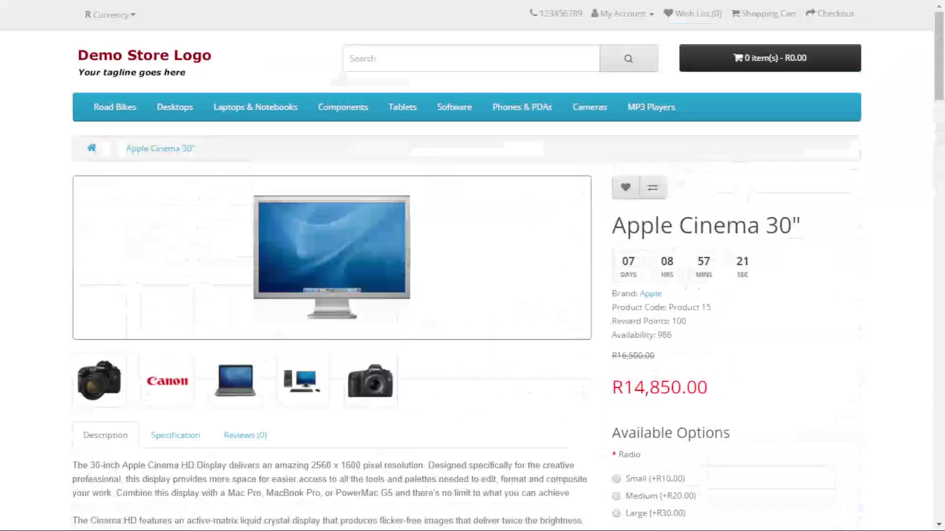
pyautogui.scroll(-3, 473, 265)
pyautogui.scroll(-4, 472, 266)
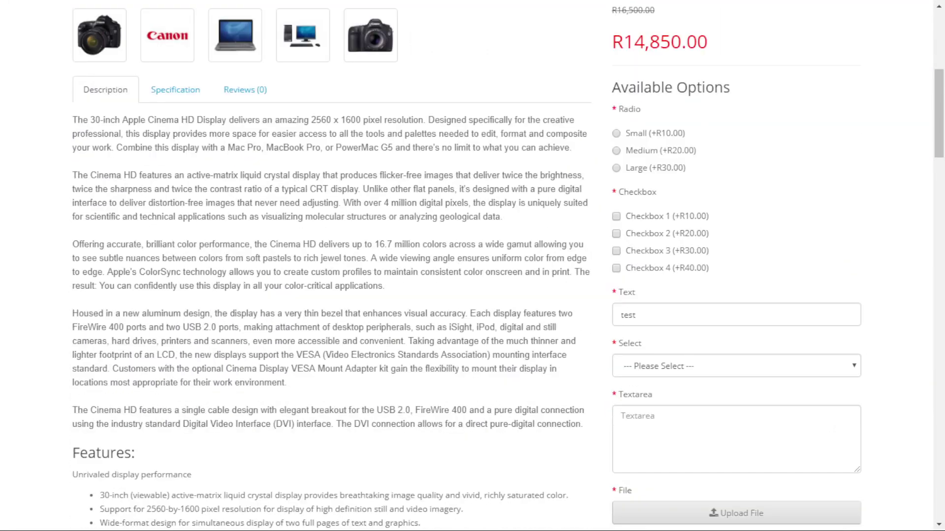
pyautogui.scroll(-1, 472, 266)
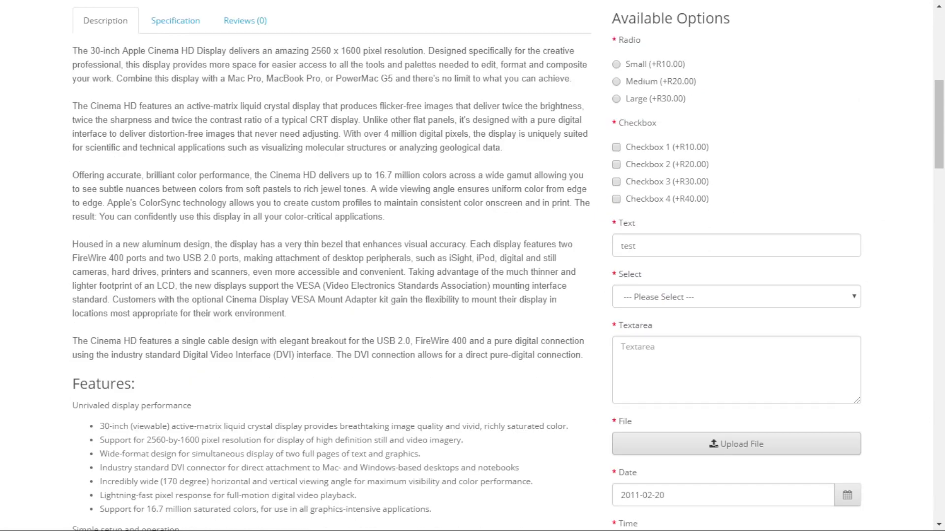
pyautogui.scroll(-4, 473, 265)
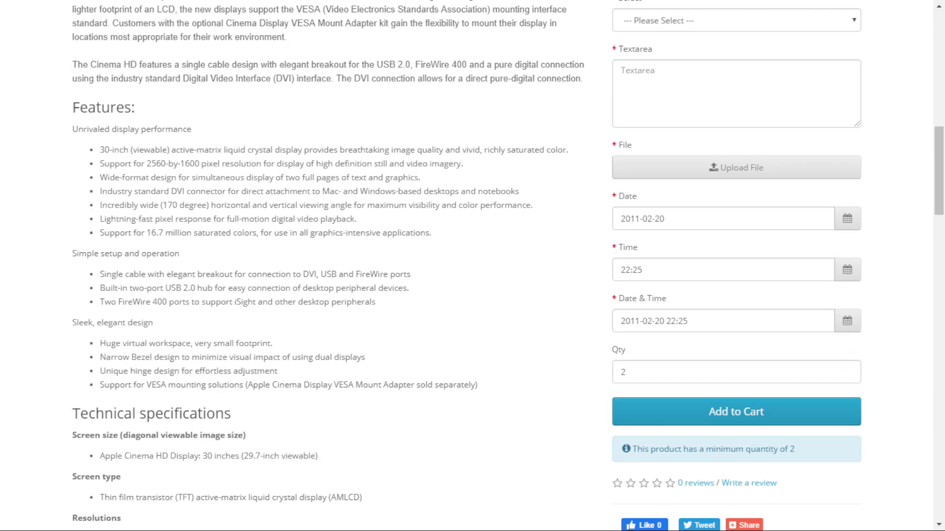
pyautogui.scroll(10, 472, 266)
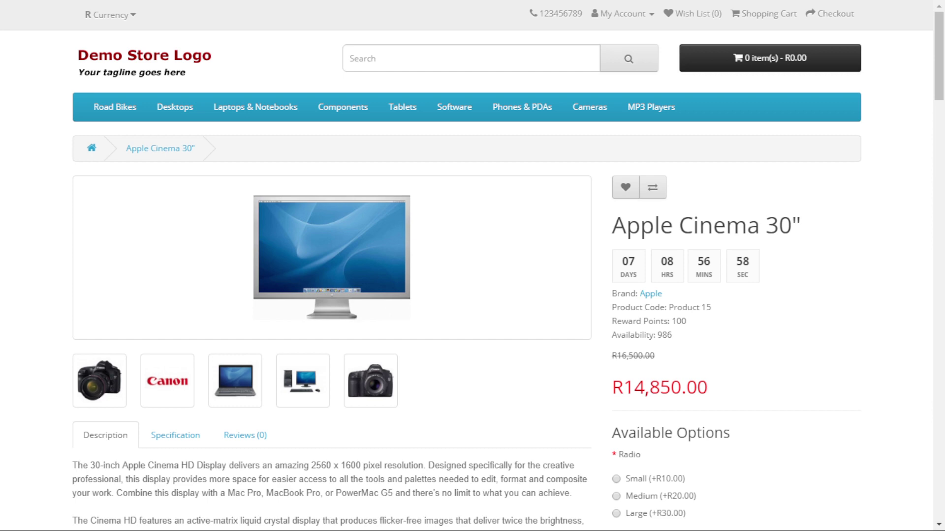
# Add one MacBook from Featured to the cart (R27,500.00) and go to its product page.
pyautogui.scroll(-7, 473, 265)
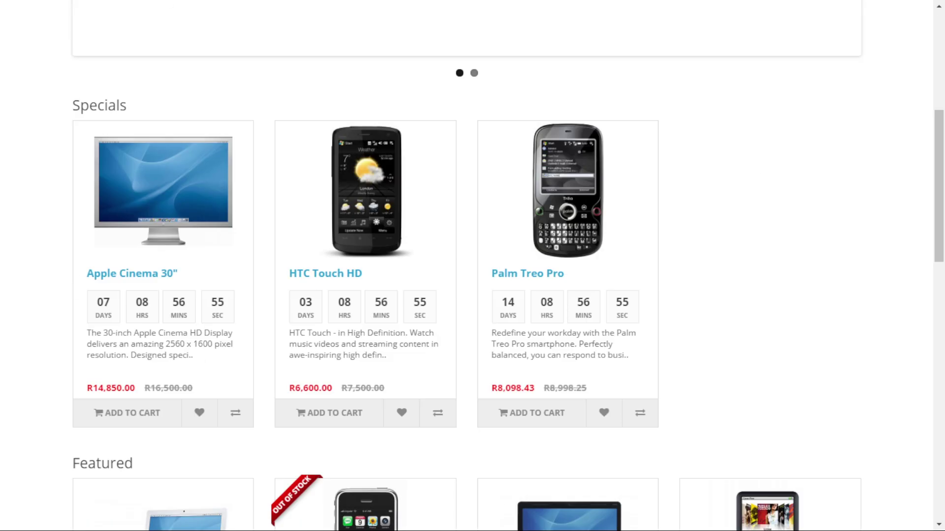
pyautogui.scroll(-4, 472, 266)
pyautogui.scroll(-1, 472, 265)
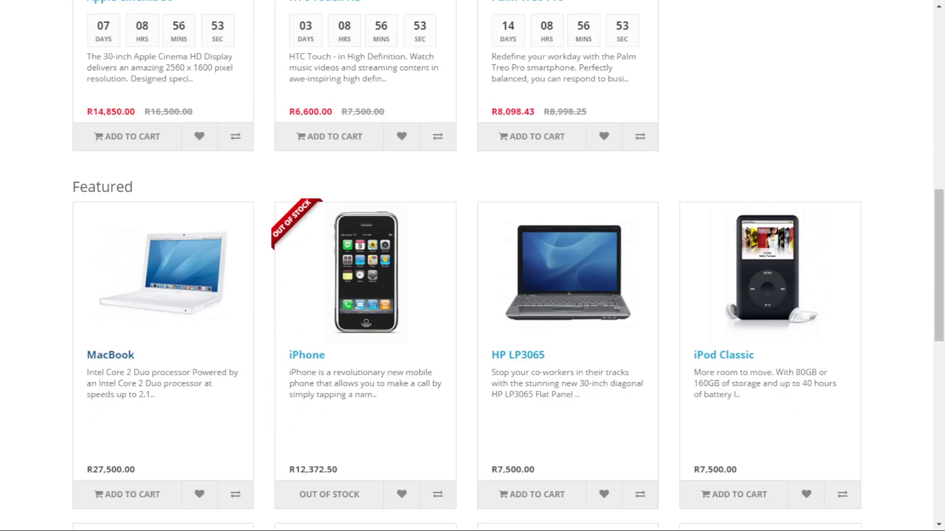
pyautogui.click(127, 494)
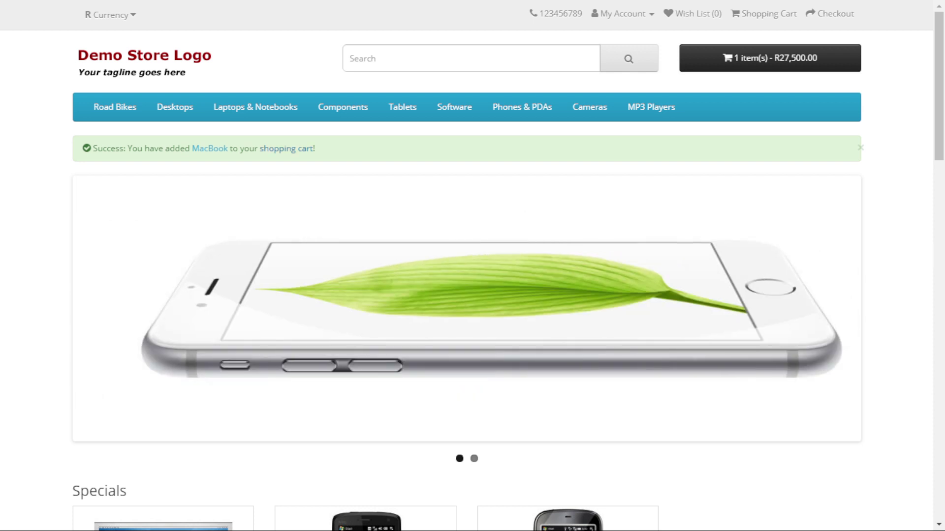
pyautogui.scroll(-12, 473, 266)
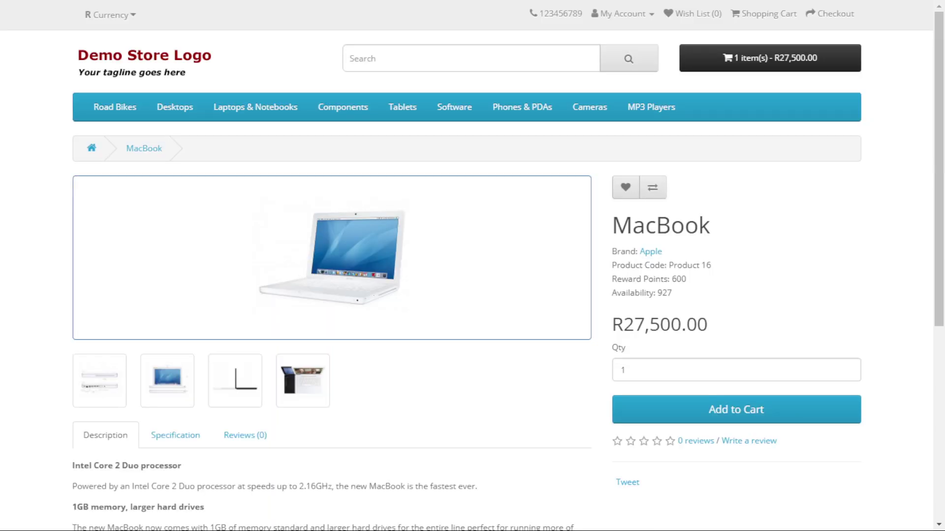
# Cycle through all five MacBook photos in the enlarged gallery, then close it.
pyautogui.scroll(-4, 472, 266)
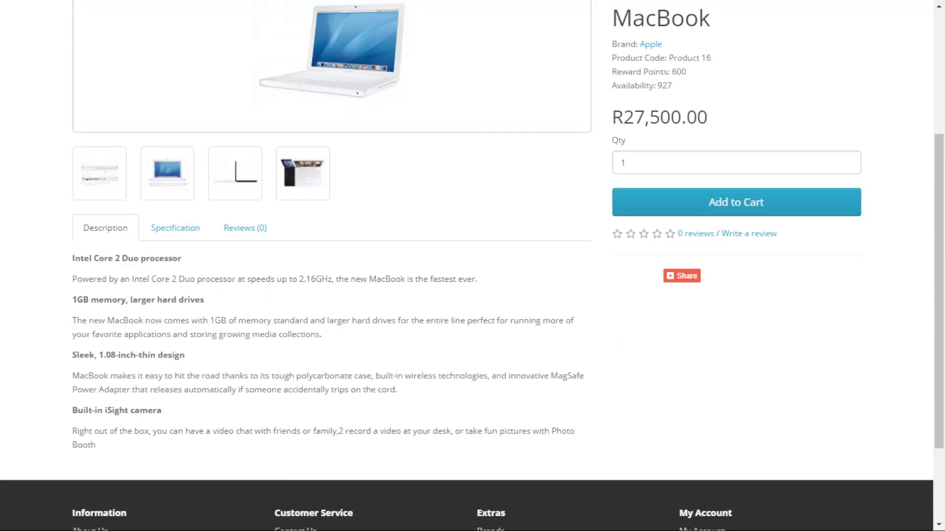
pyautogui.scroll(4, 473, 265)
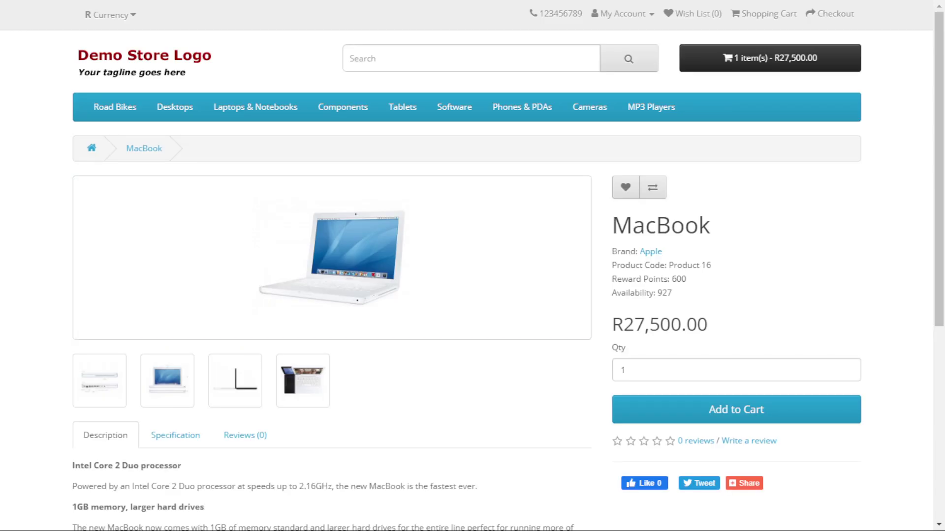
pyautogui.scroll(-3, 473, 265)
pyautogui.click(99, 243)
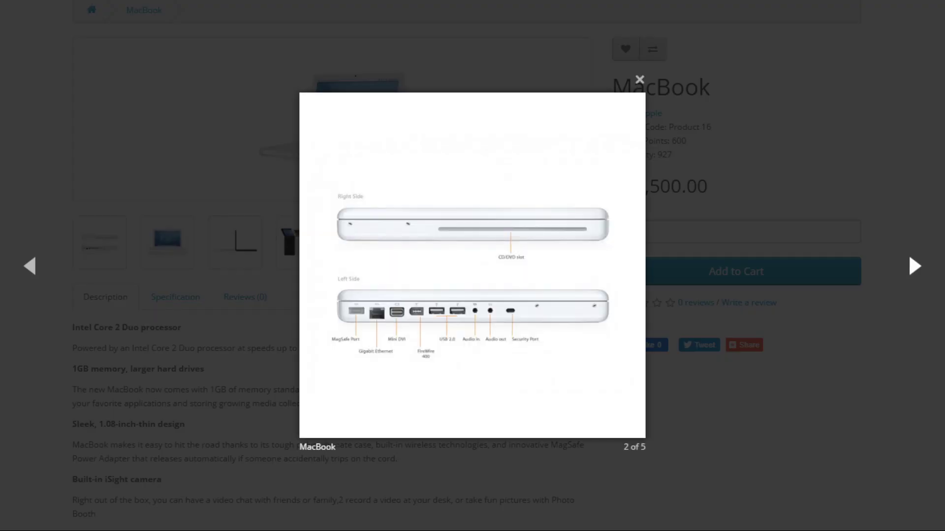
pyautogui.click(915, 266)
pyautogui.click(914, 267)
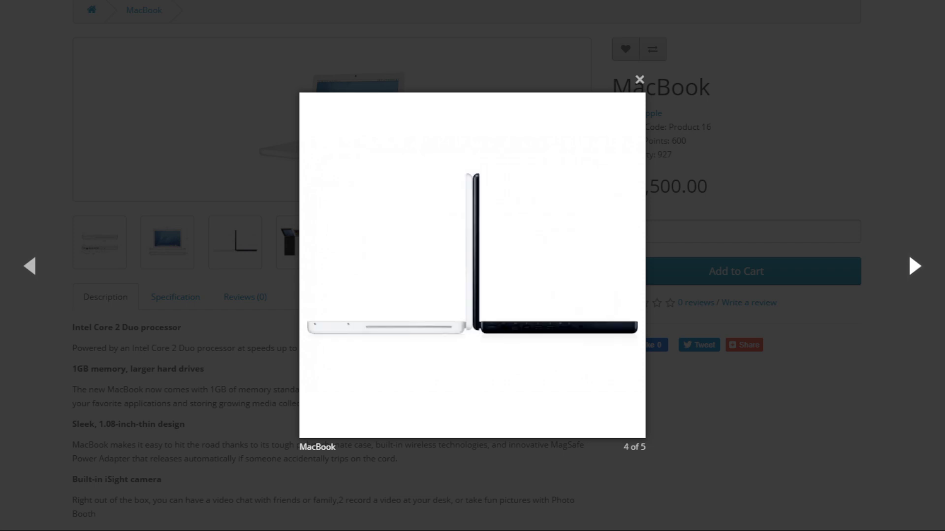
pyautogui.press('Right')
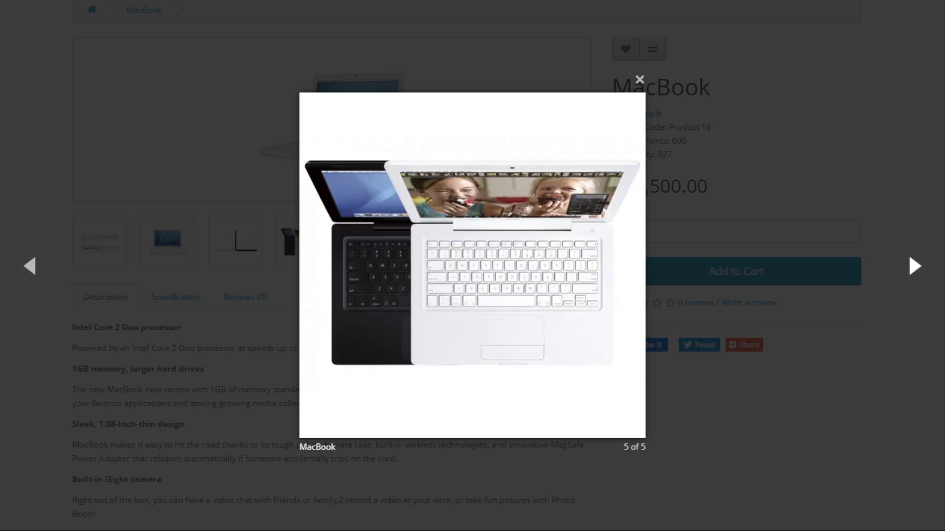
pyautogui.press('Right')
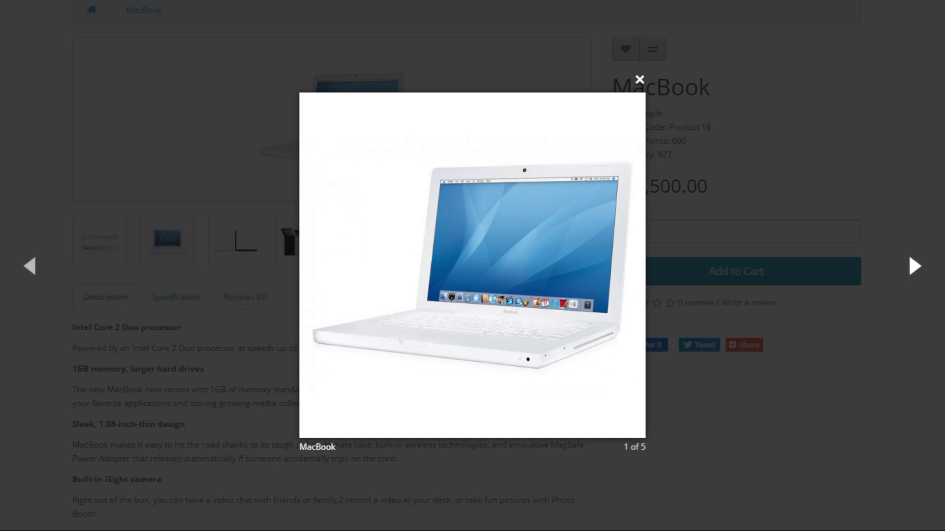
pyautogui.press('Escape')
pyautogui.scroll(-3, 472, 266)
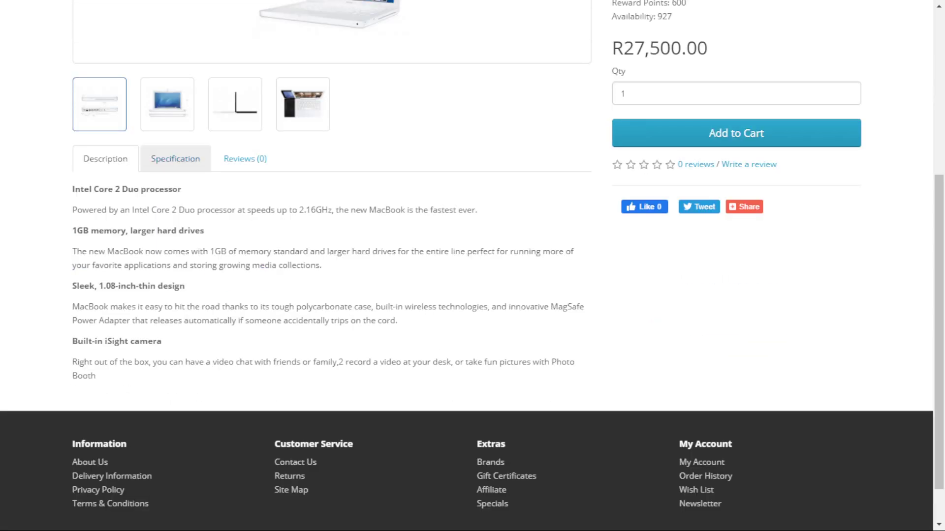
# Show the MacBook's Specification details and focus its quantity field.
pyautogui.click(176, 158)
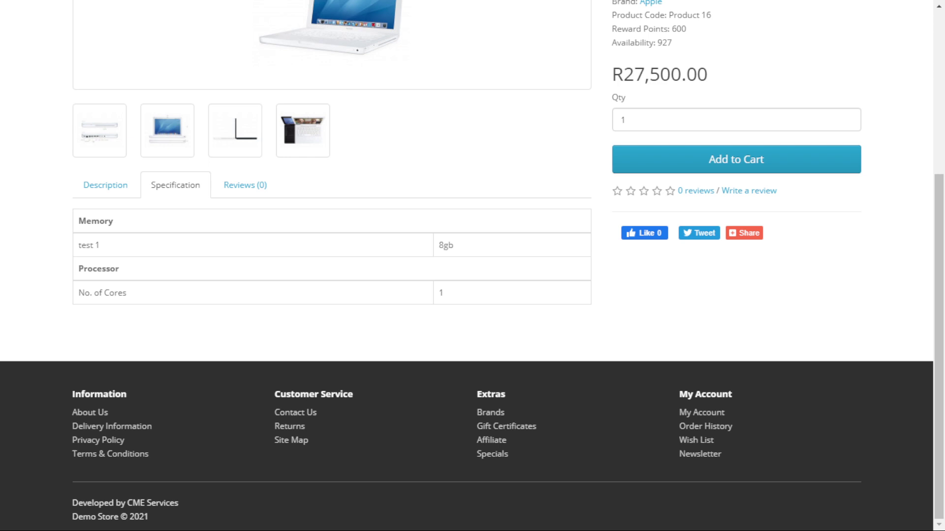
pyautogui.scroll(2, 472, 265)
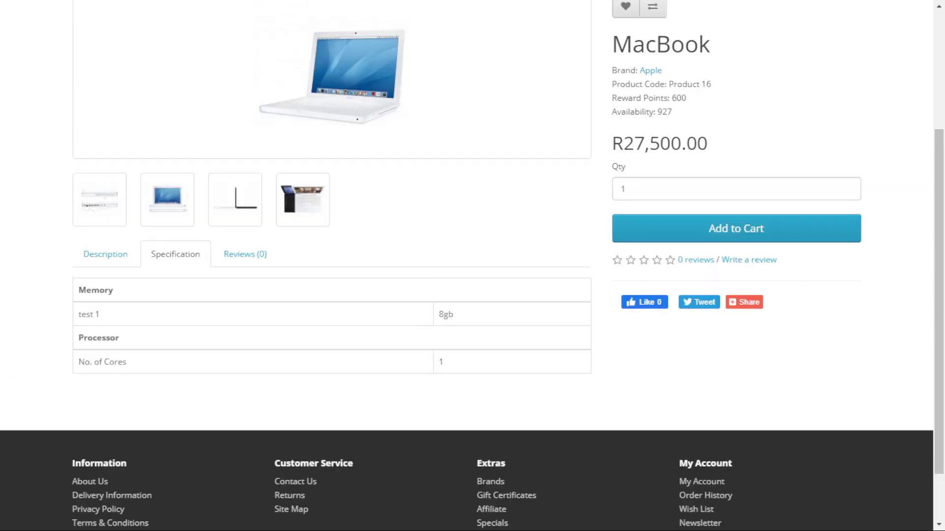
pyautogui.click(627, 189)
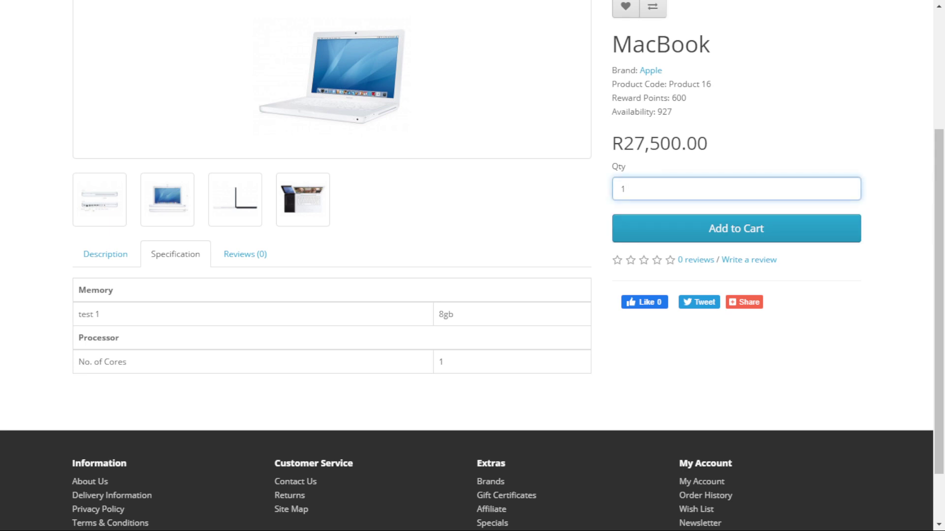
# Bring up the cart summary listing one MacBook at R27,500.00.
pyautogui.scroll(4, 472, 265)
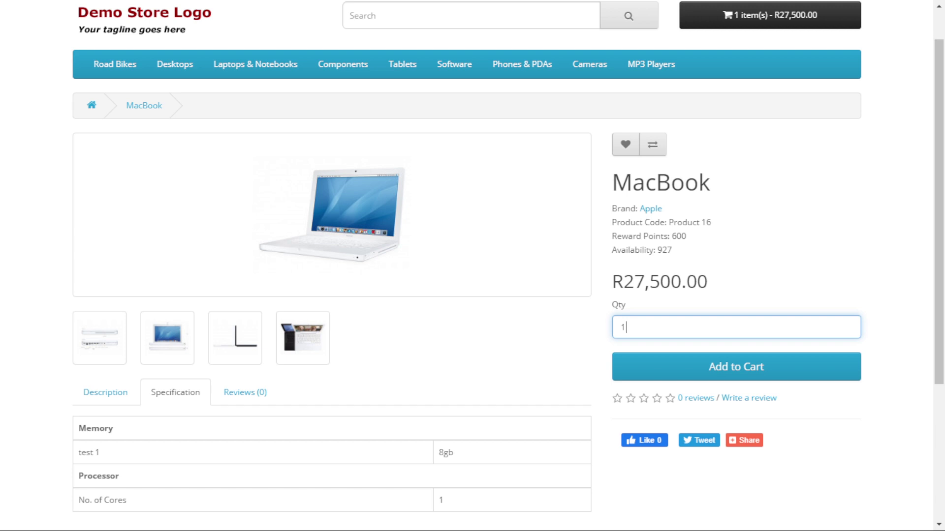
pyautogui.scroll(1, 472, 265)
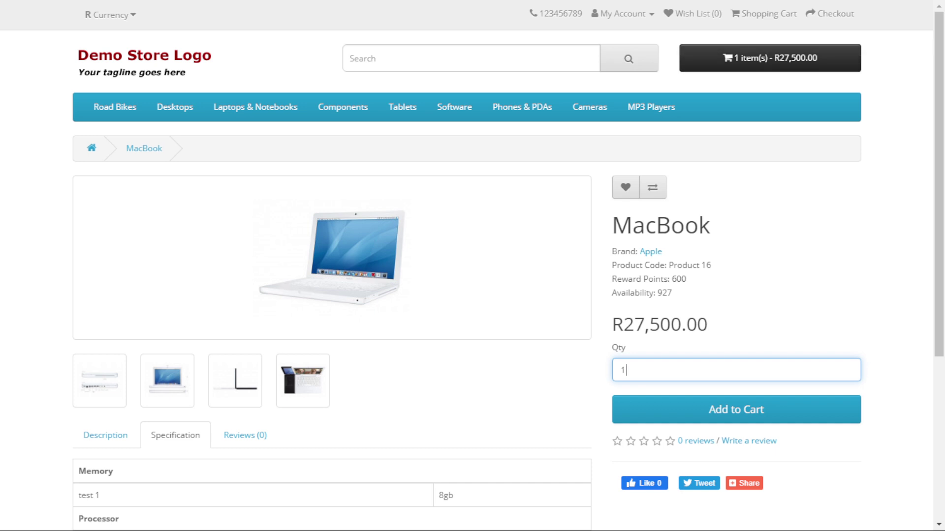
pyautogui.click(770, 58)
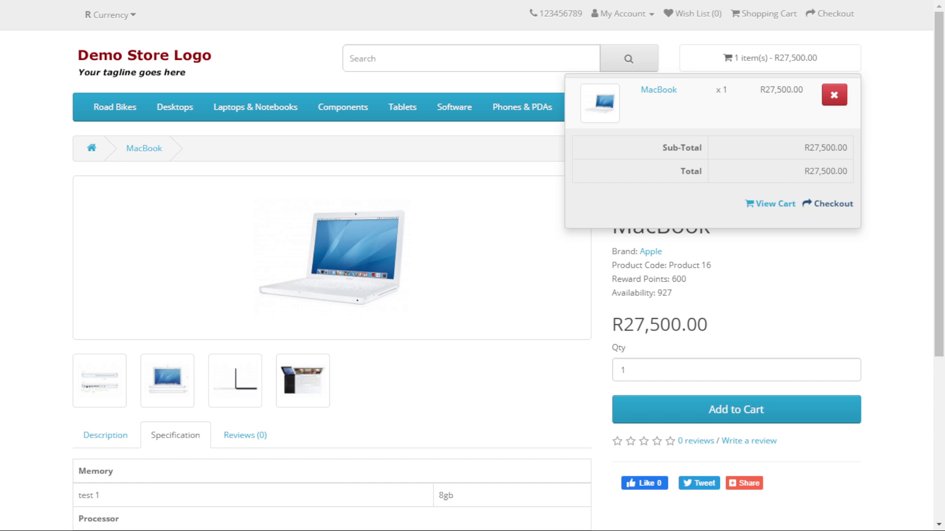
# Estimate shipping for Eastern Cape, post code 6070, and apply Delivery - Main Centers (R100.00).
pyautogui.click(770, 204)
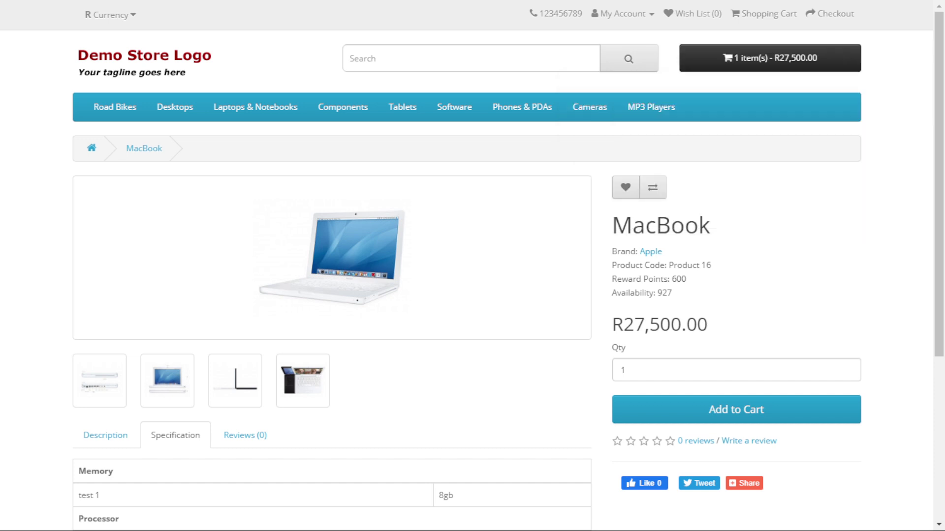
pyautogui.scroll(-2, 466, 266)
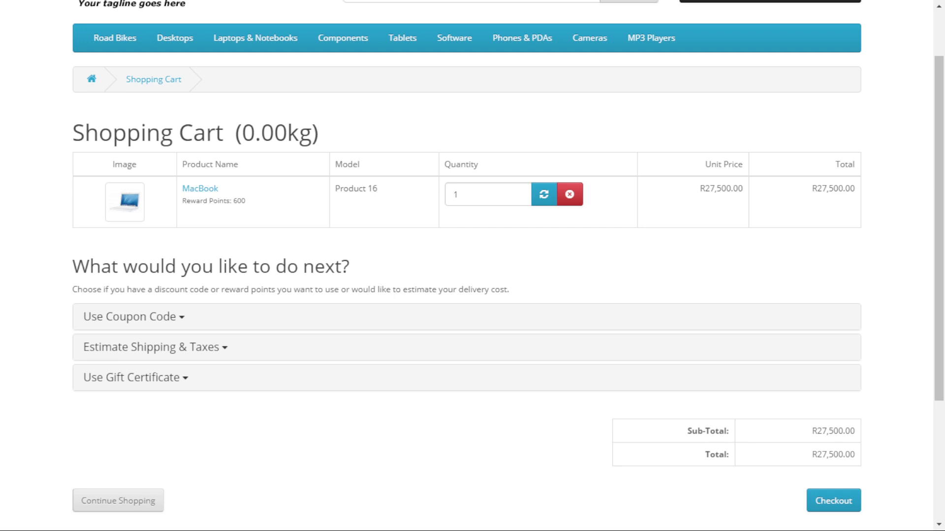
pyautogui.click(151, 348)
pyautogui.scroll(-2, 467, 266)
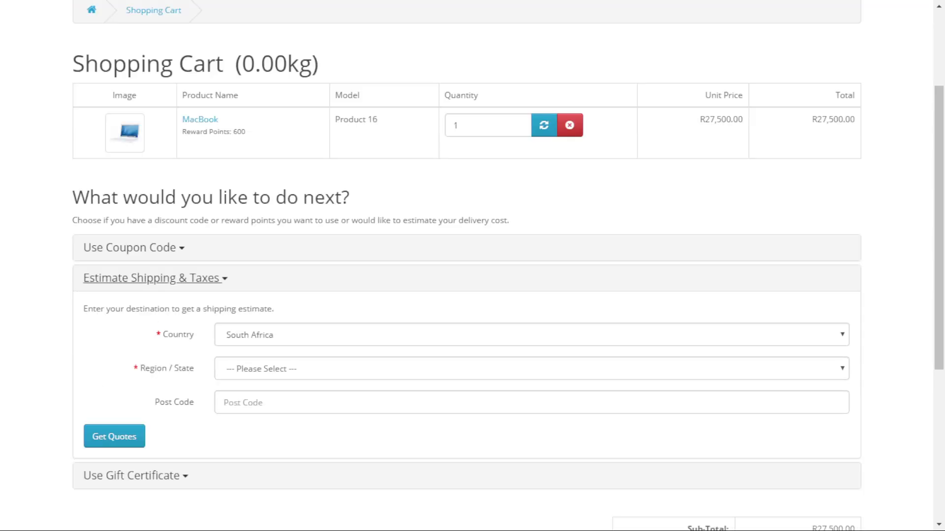
pyautogui.click(531, 368)
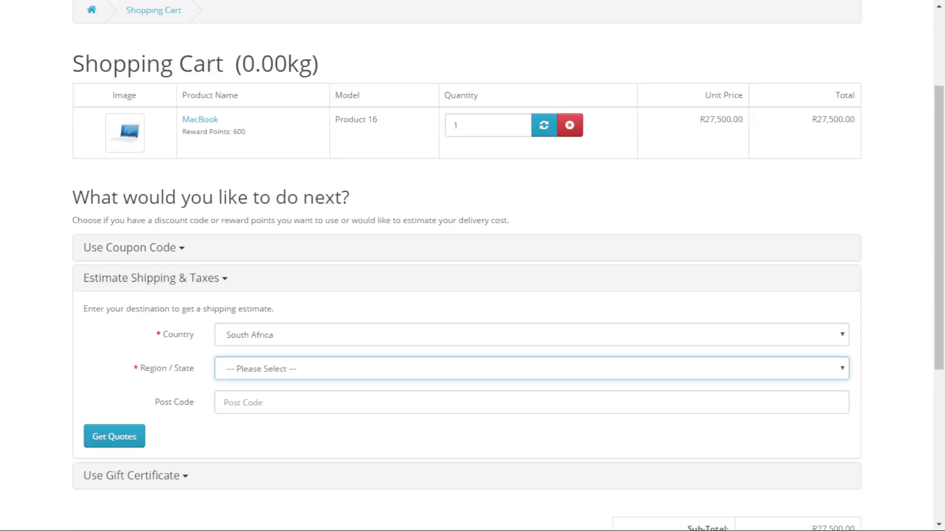
pyautogui.press('Down')
pyautogui.click(532, 402)
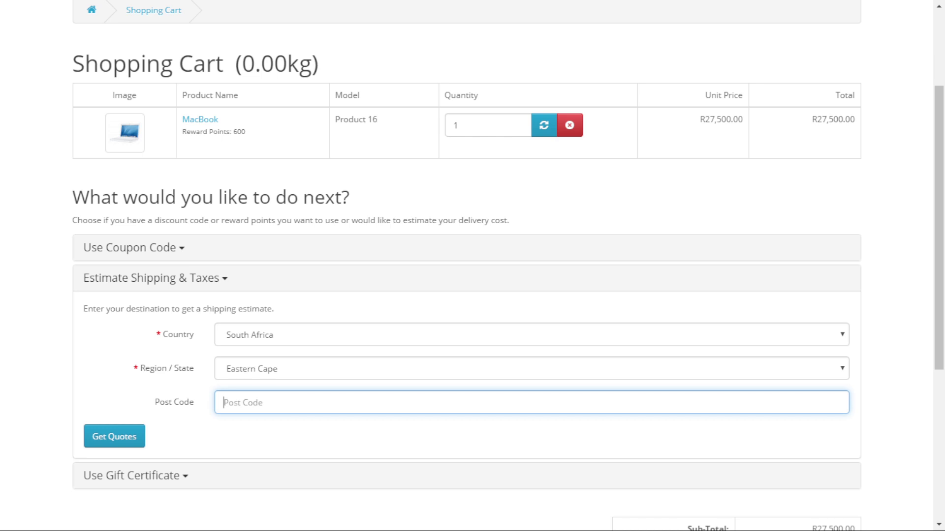
pyautogui.write('6070')
pyautogui.click(114, 436)
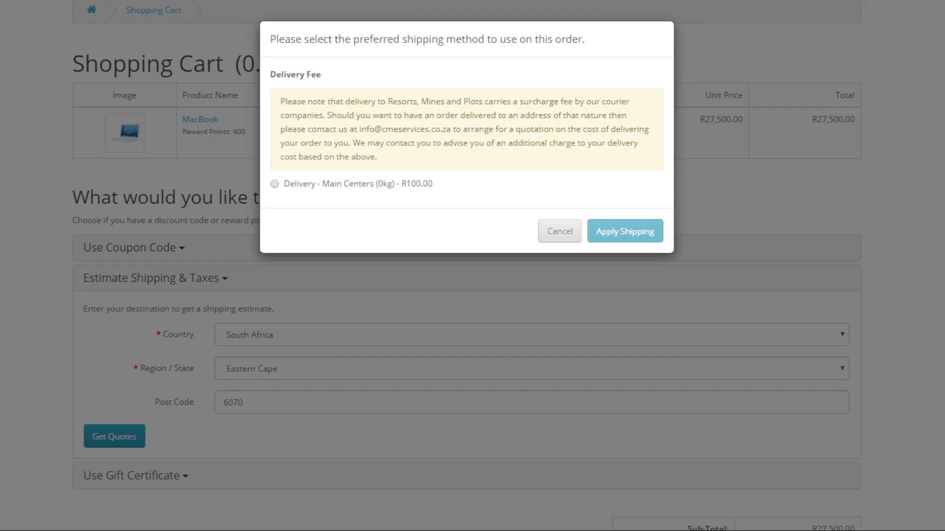
pyautogui.click(275, 184)
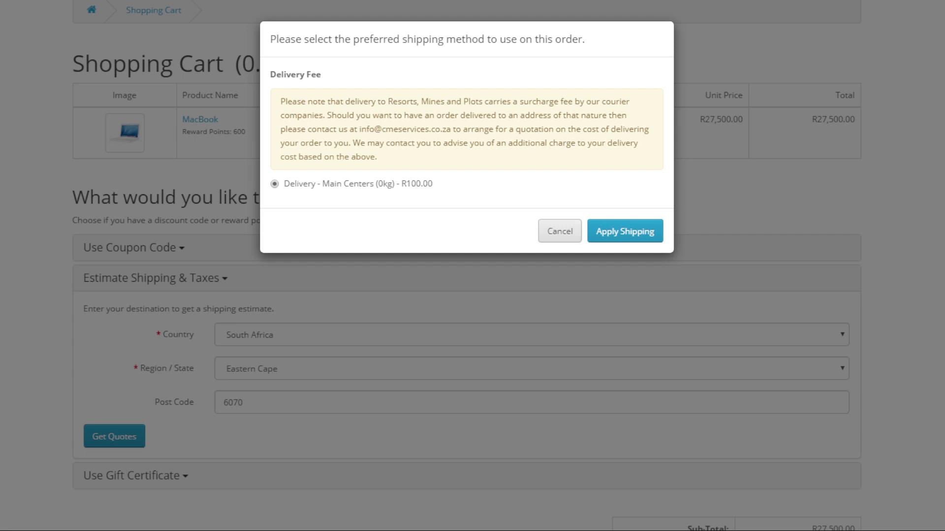
pyautogui.click(625, 232)
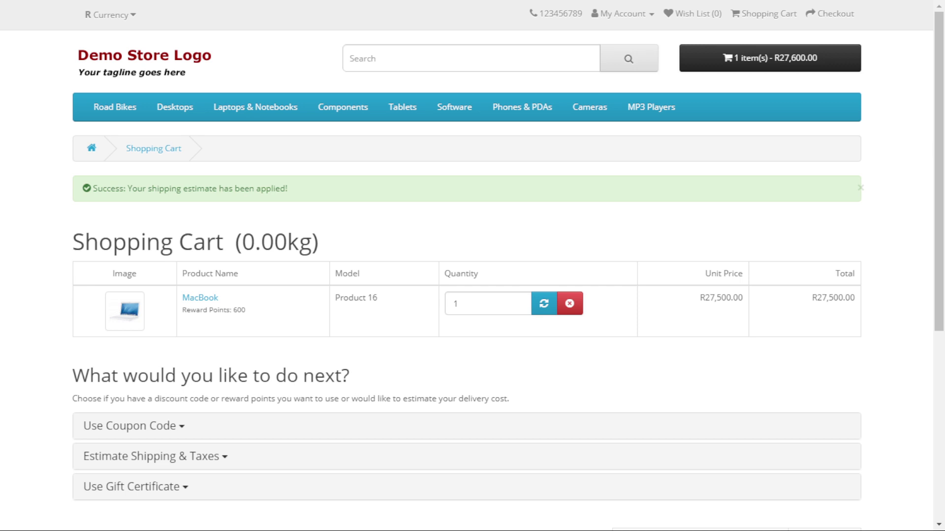
# Go from the cart to checkout and continue Step 1 with Register Account selected.
pyautogui.scroll(-6, 472, 265)
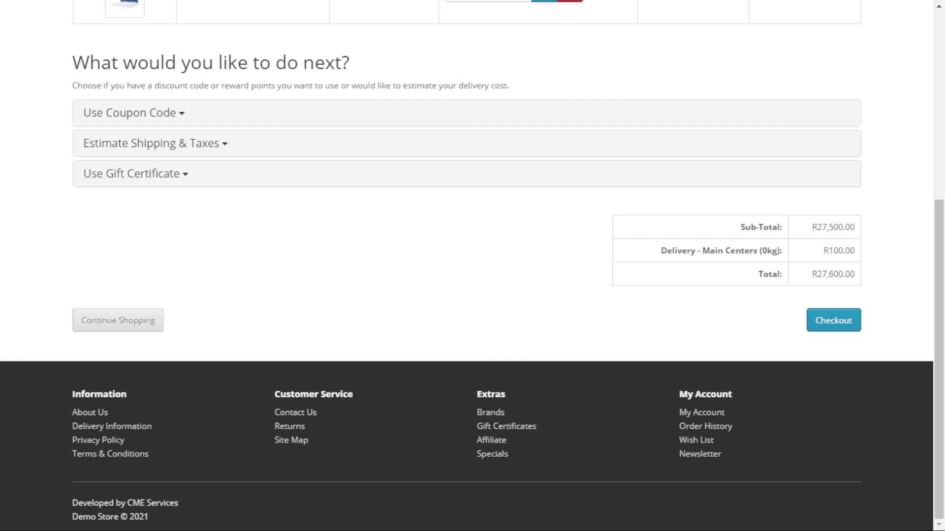
pyautogui.click(833, 321)
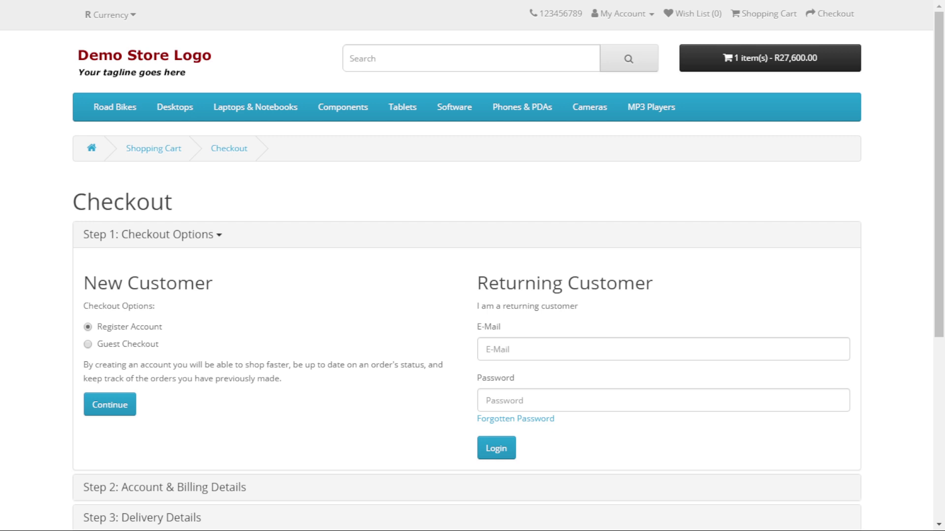
pyautogui.scroll(-5, 472, 266)
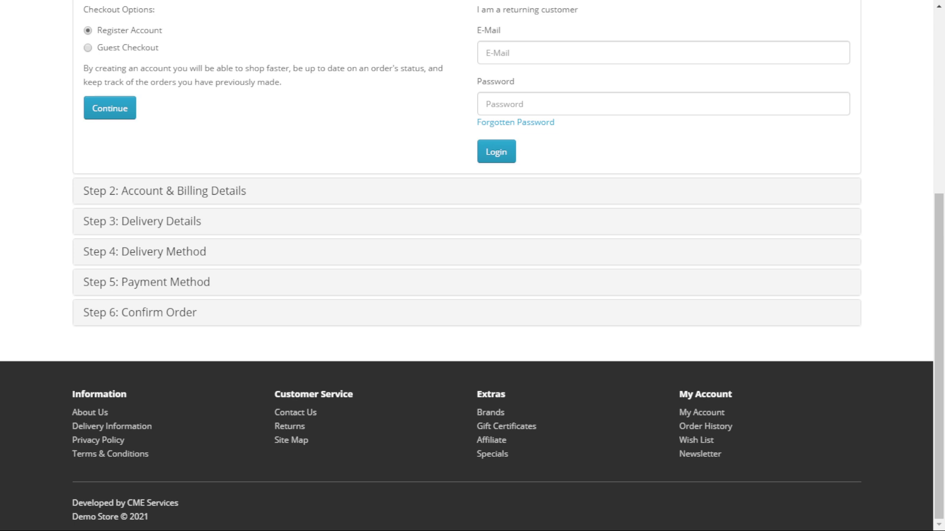
pyautogui.scroll(3, 473, 266)
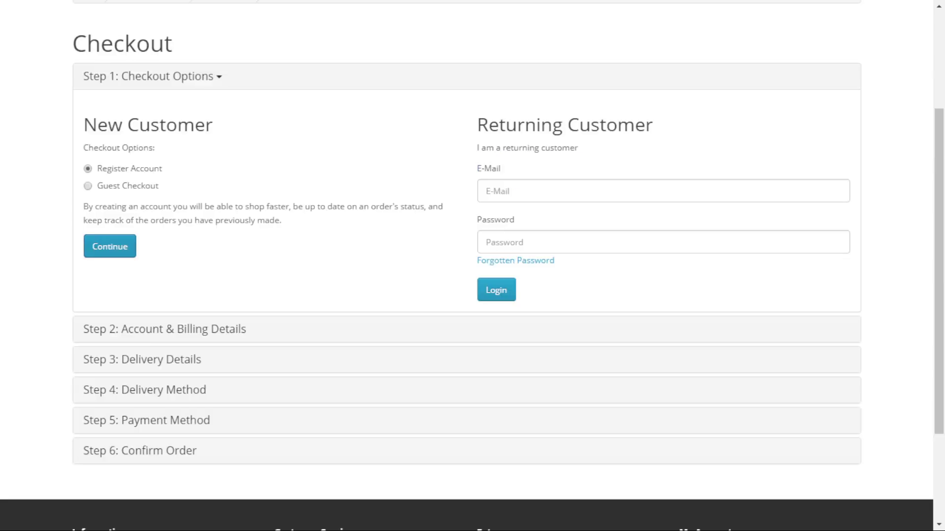
pyautogui.click(109, 246)
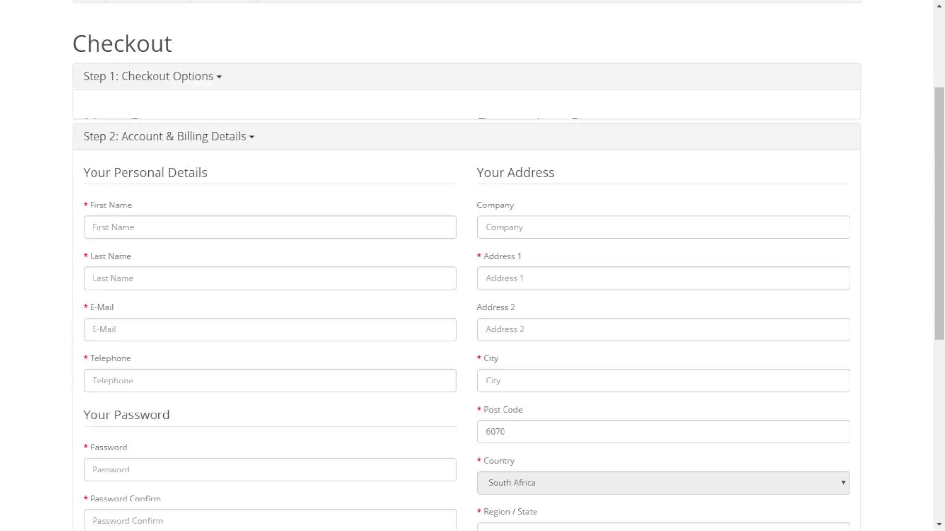
# Enter the customer's first and last name, e-mail address and telephone number.
pyautogui.click(94, 198)
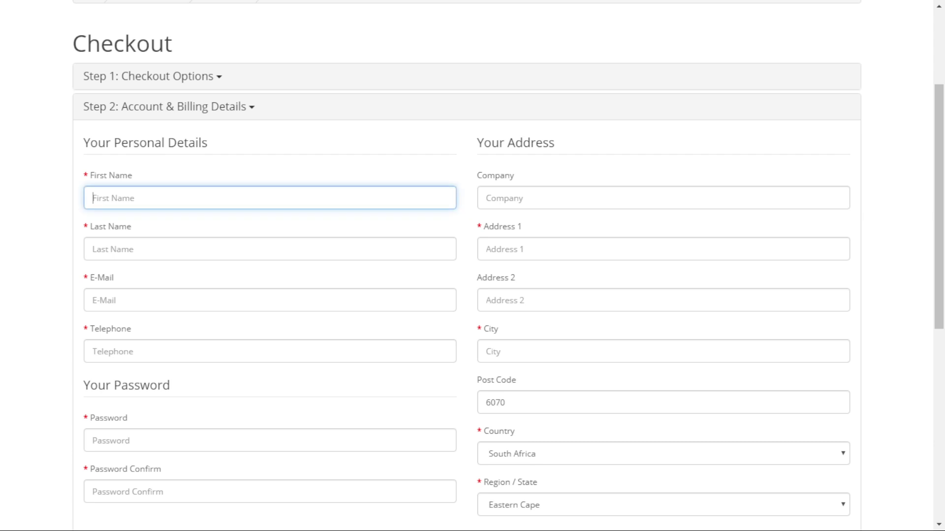
pyautogui.write('James')
pyautogui.press('Tab')
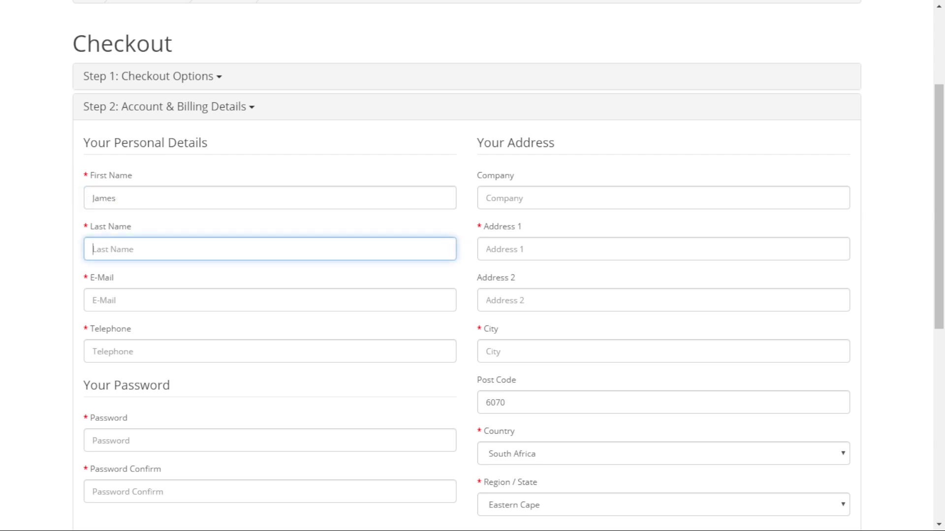
pyautogui.write('Bond')
pyautogui.press('Tab')
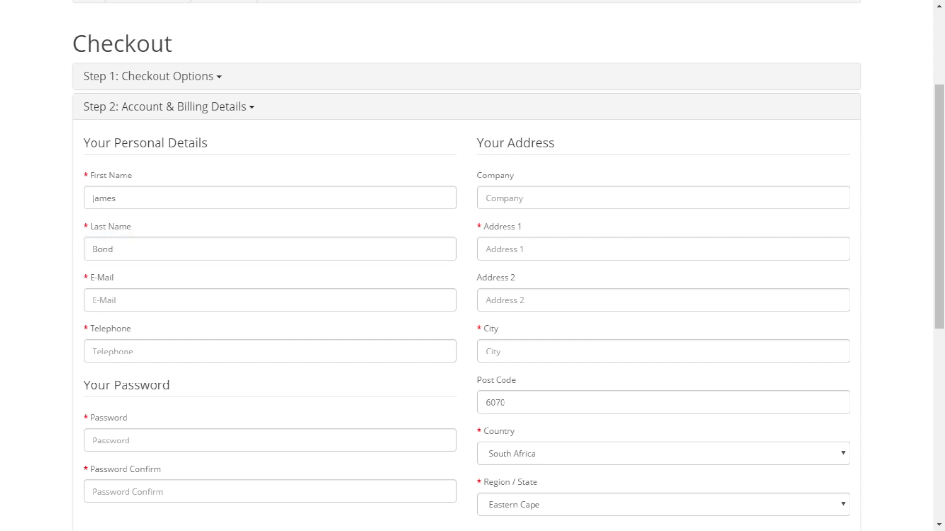
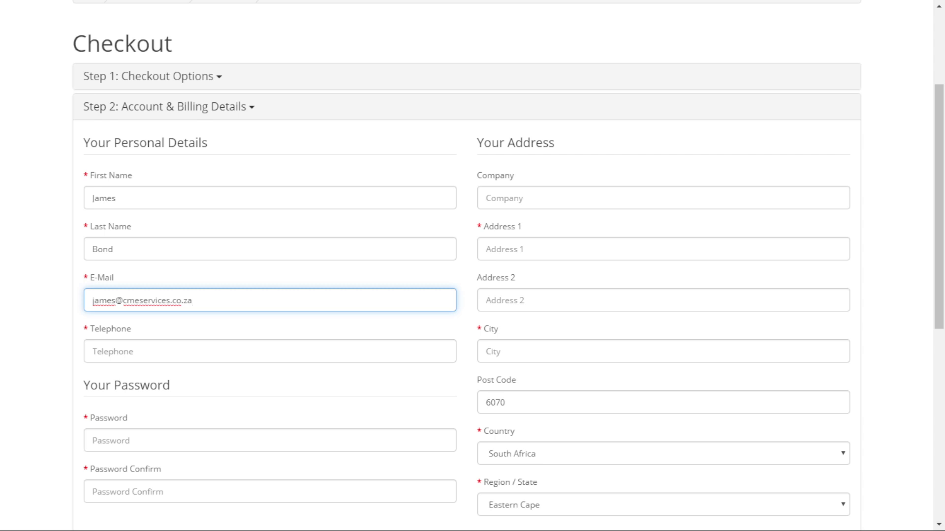
pyautogui.click(94, 351)
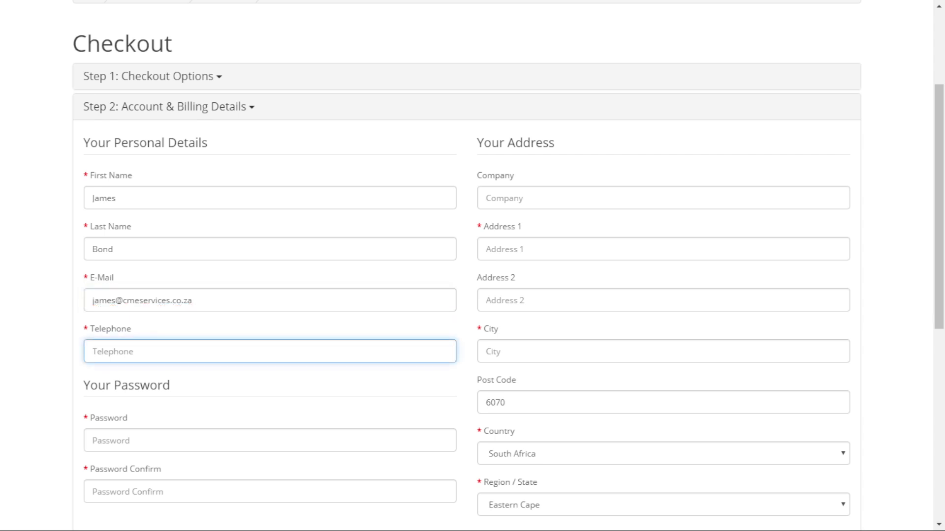
# Type and confirm the new account's password.
pyautogui.press('Tab')
pyautogui.press('Tab')
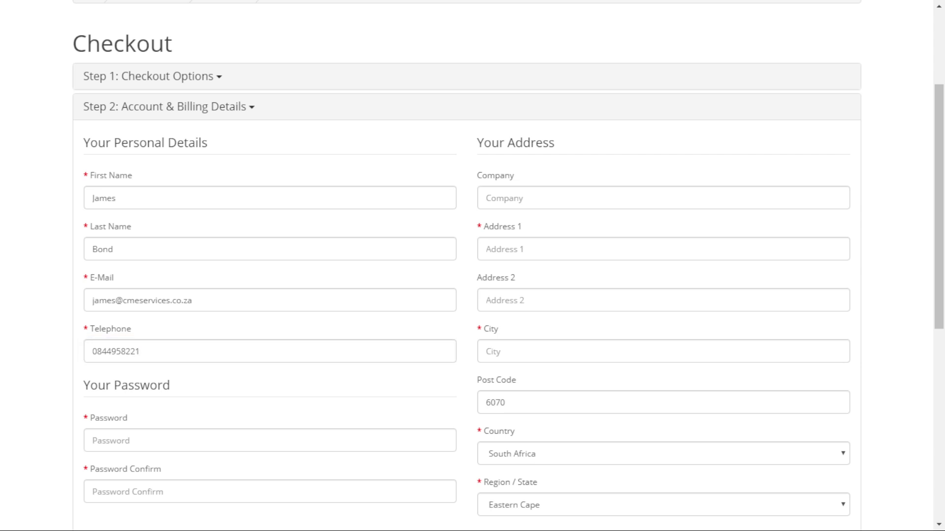
pyautogui.write('p')
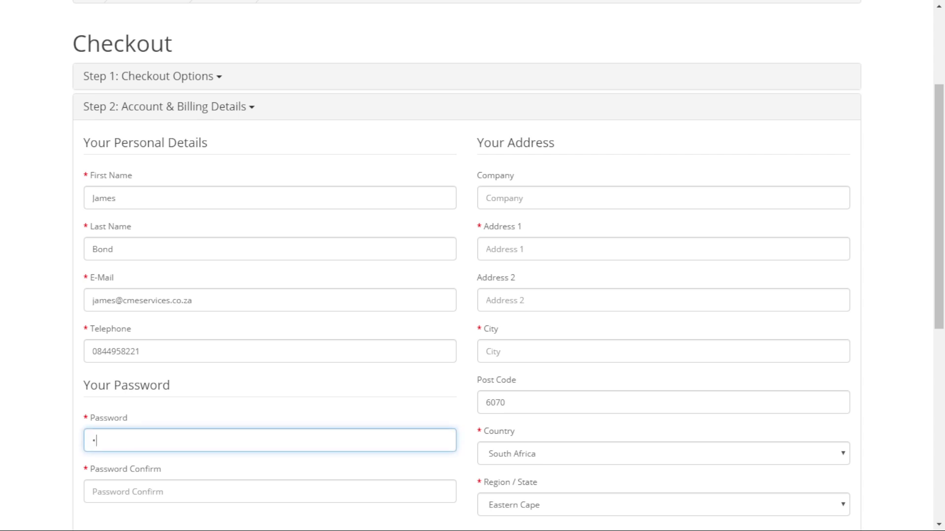
pyautogui.press('BackSpace')
pyautogui.write('••••••••••')
pyautogui.press('Tab')
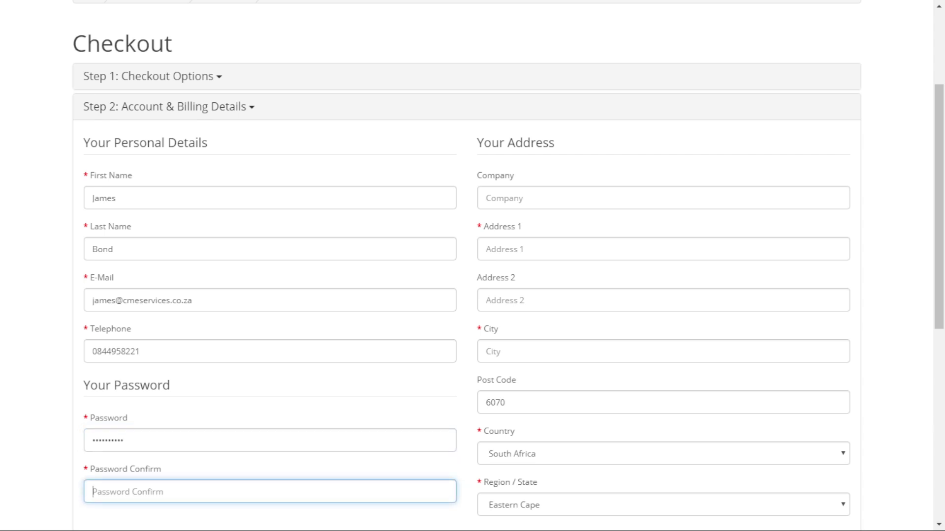
pyautogui.write('••••••••••')
# Fill in the street address, suburb and city, and replace the prefilled post code.
pyautogui.click(492, 249)
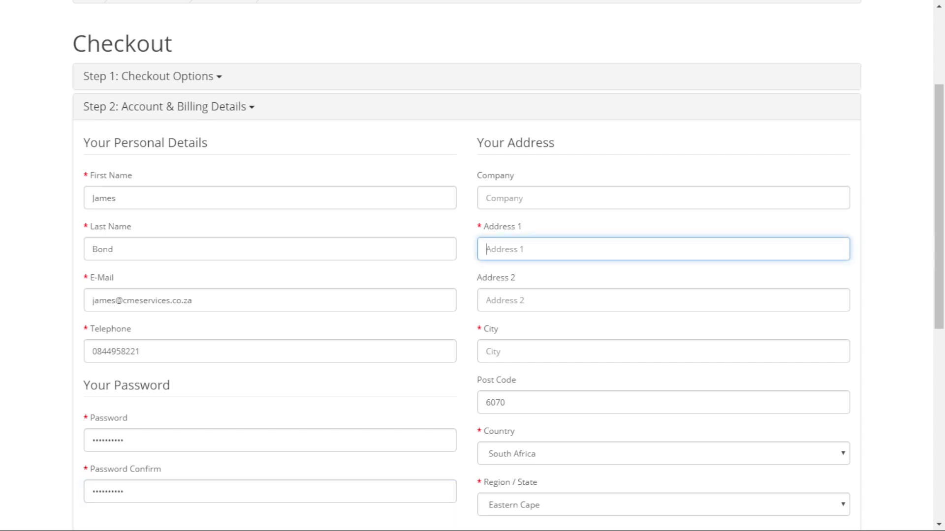
pyautogui.click(486, 300)
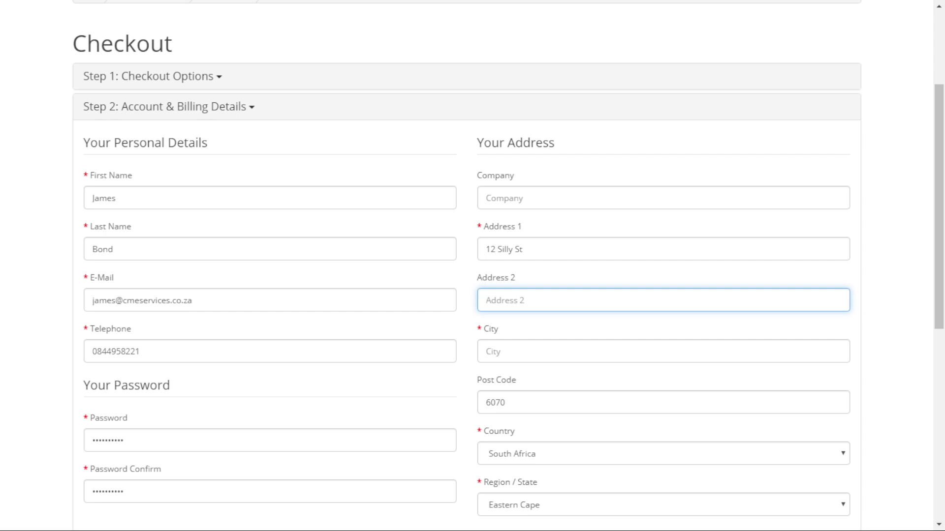
pyautogui.write('Camps Bay')
pyautogui.click(486, 351)
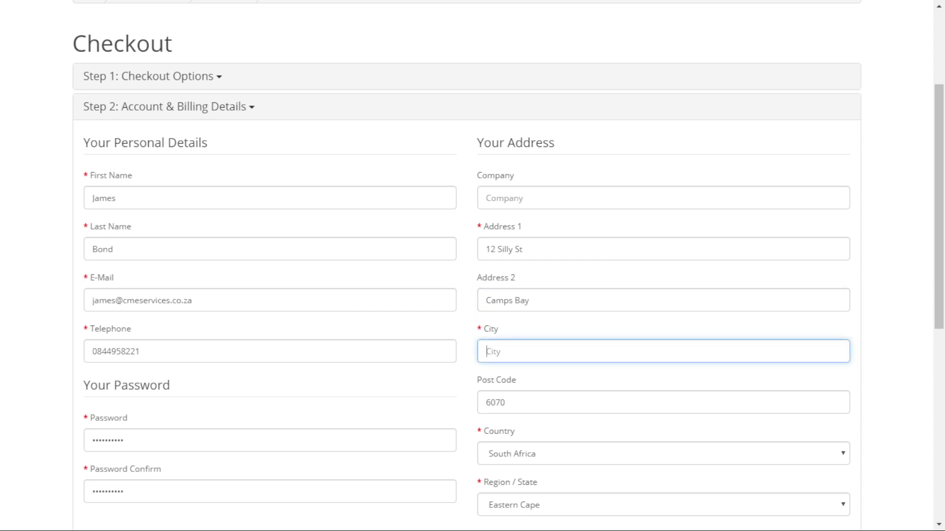
pyautogui.write('Cape Town')
pyautogui.click(505, 403)
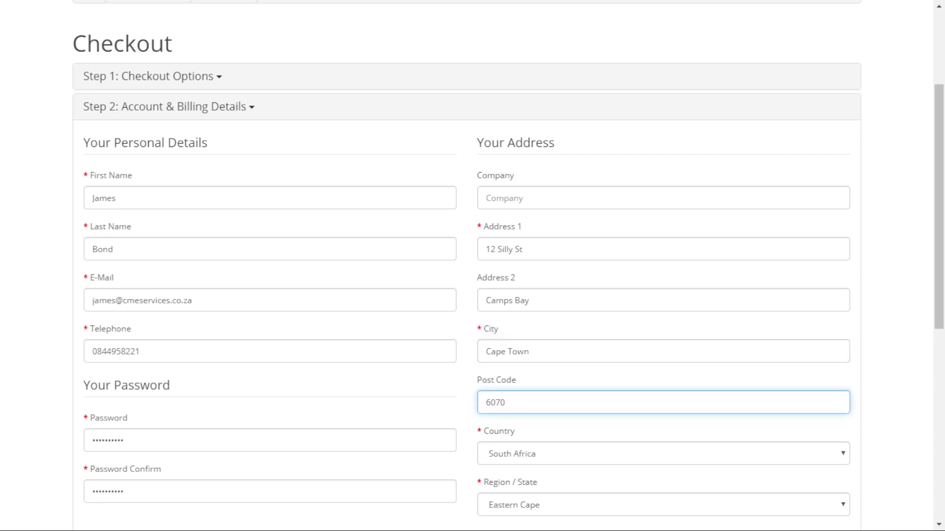
pyautogui.press('BackSpace')
pyautogui.press('BackSpace')
pyautogui.press('BackSpace')
pyautogui.press('BackSpace')
pyautogui.write('8002')
# Set the region to KwaZulu-Natal, accept the Privacy Policy and submit the billing details.
pyautogui.scroll(-3, 473, 266)
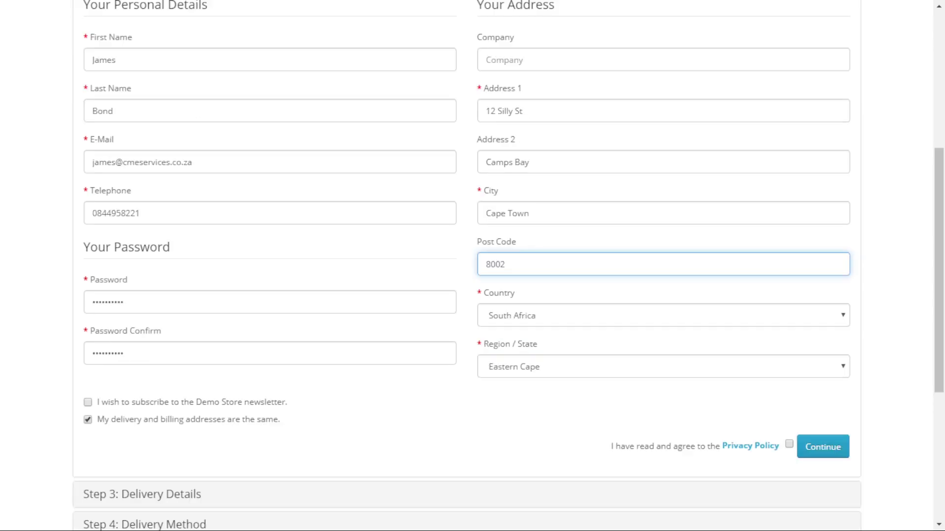
pyautogui.click(663, 367)
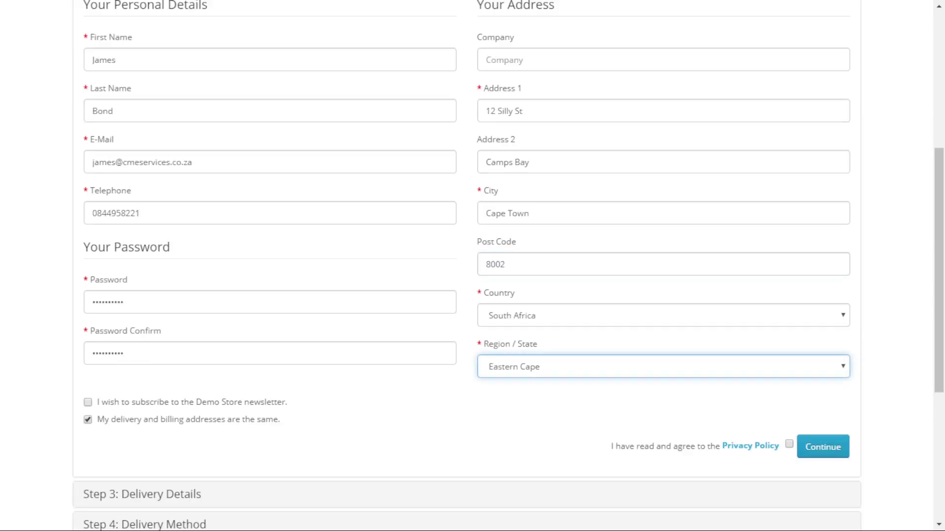
pyautogui.press('w')
pyautogui.press('k')
pyautogui.click(789, 443)
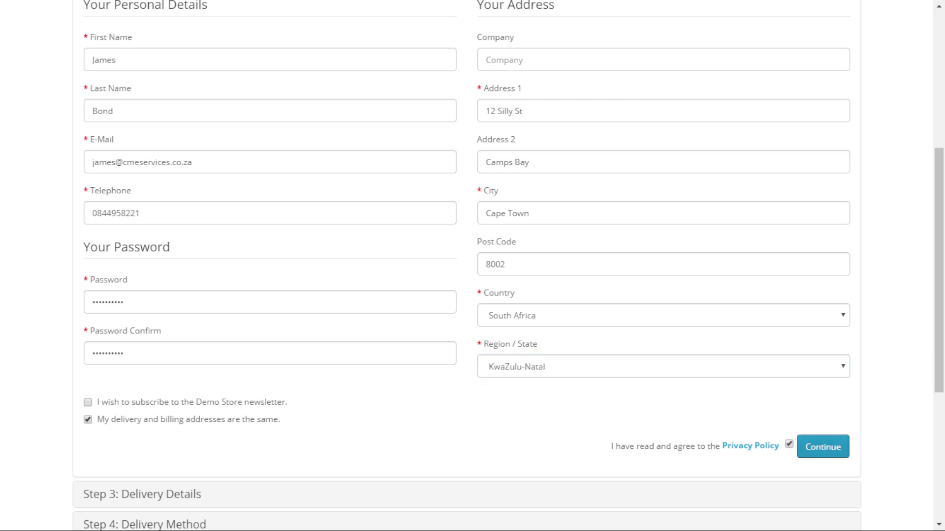
pyautogui.click(823, 447)
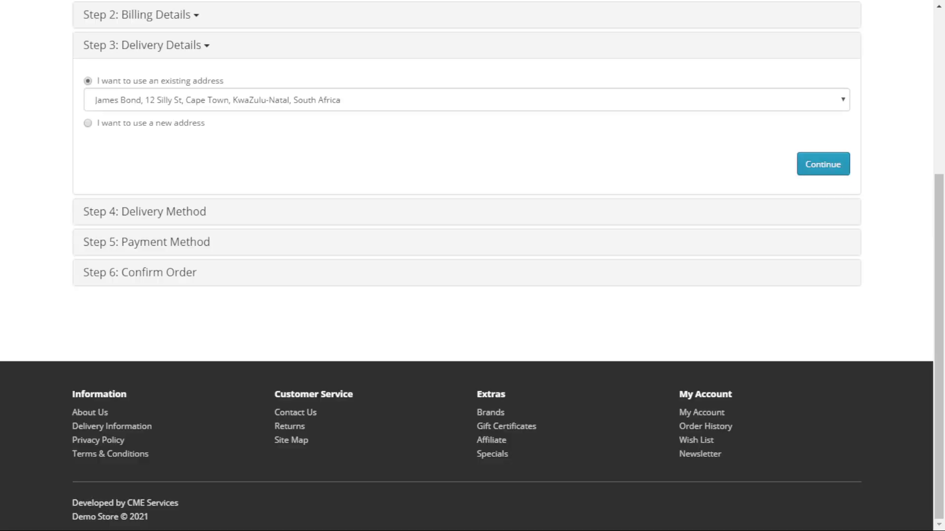
# Keep the delivery address and Main Centers method, accept Terms, and choose Bank Transfer.
pyautogui.click(823, 164)
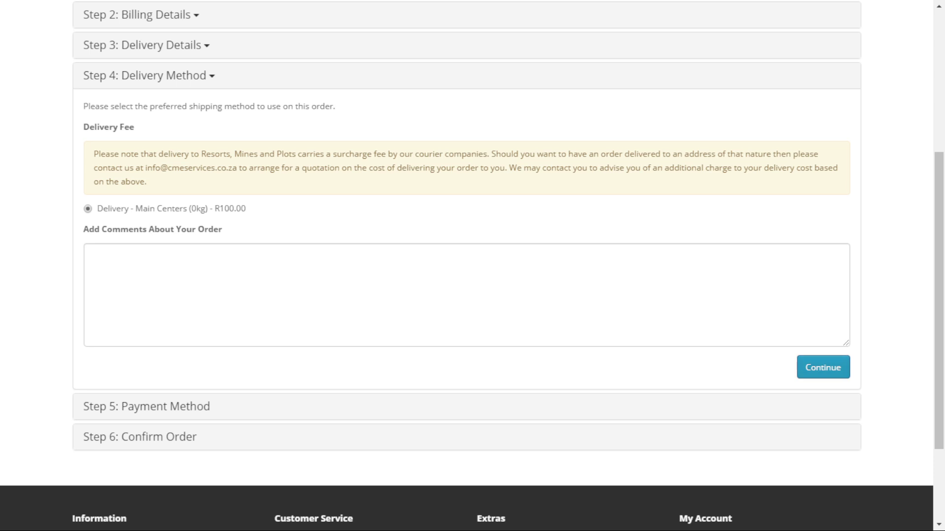
pyautogui.click(822, 367)
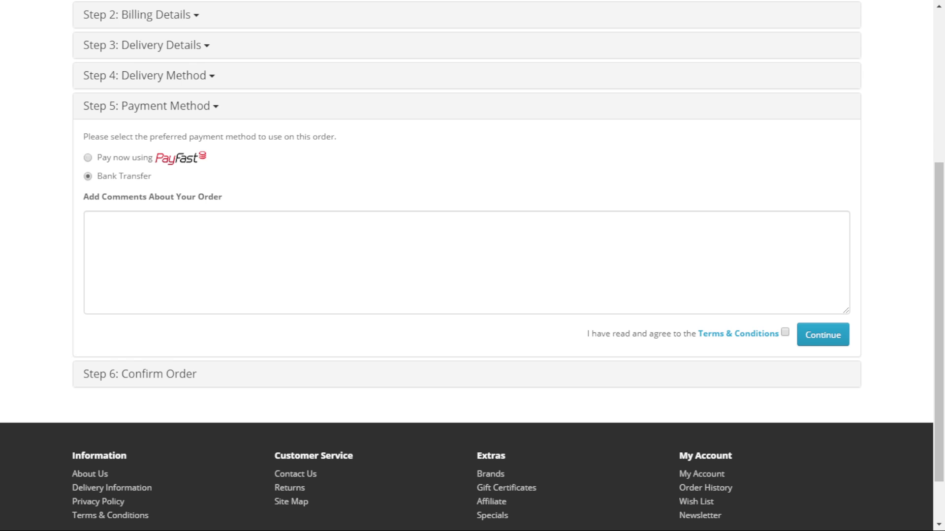
pyautogui.click(785, 333)
pyautogui.click(467, 263)
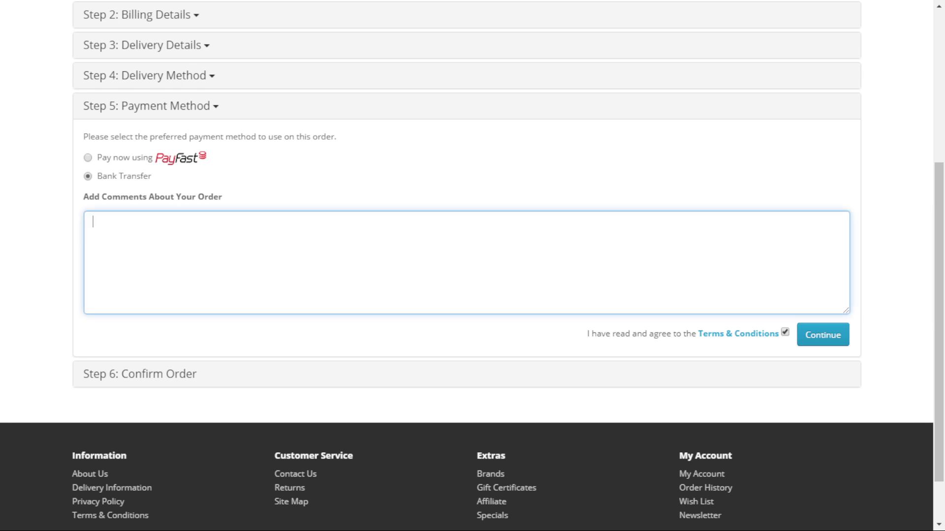
pyautogui.click(823, 334)
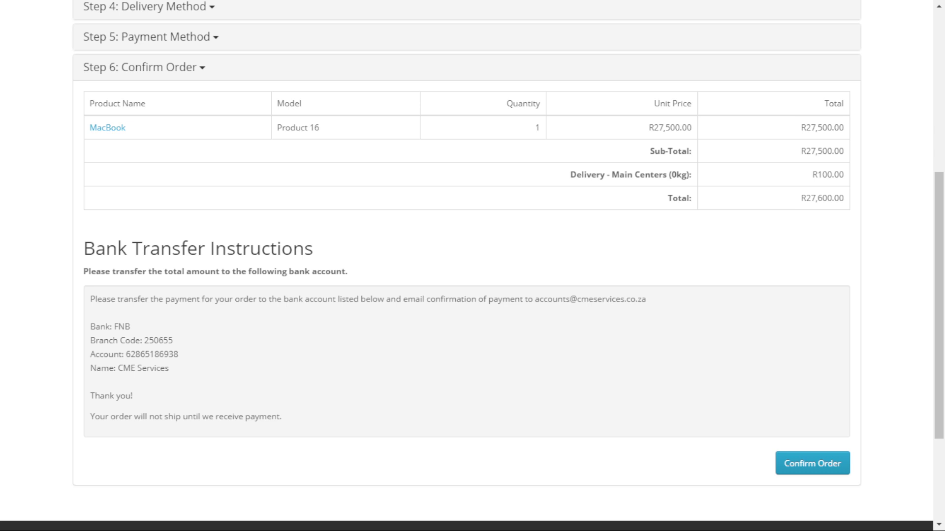
# Confirm the MacBook order, then view order #8 from the customer's order history.
pyautogui.click(812, 463)
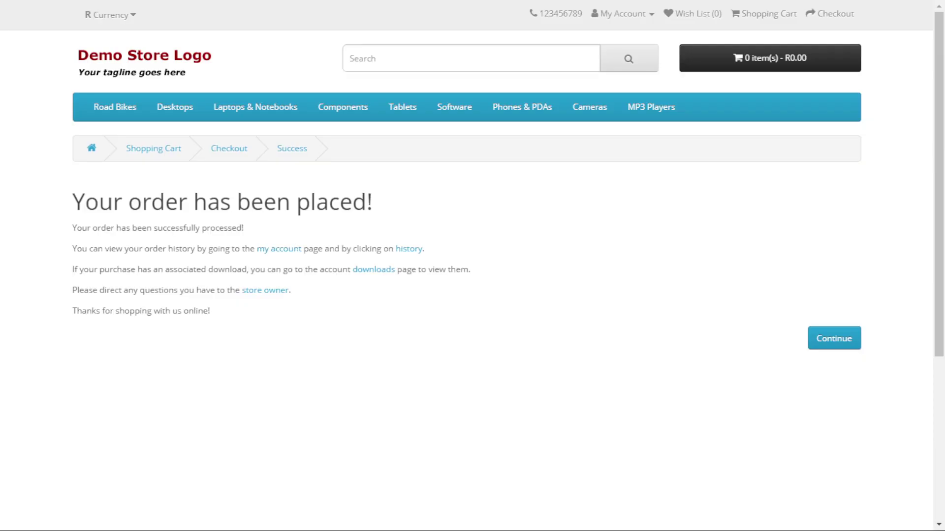
pyautogui.click(409, 248)
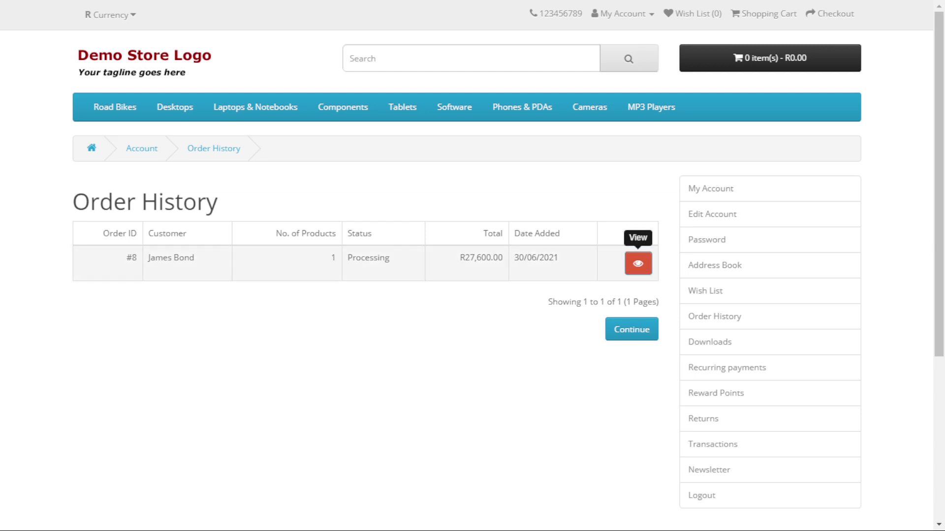
pyautogui.click(638, 264)
pyautogui.scroll(-3, 638, 263)
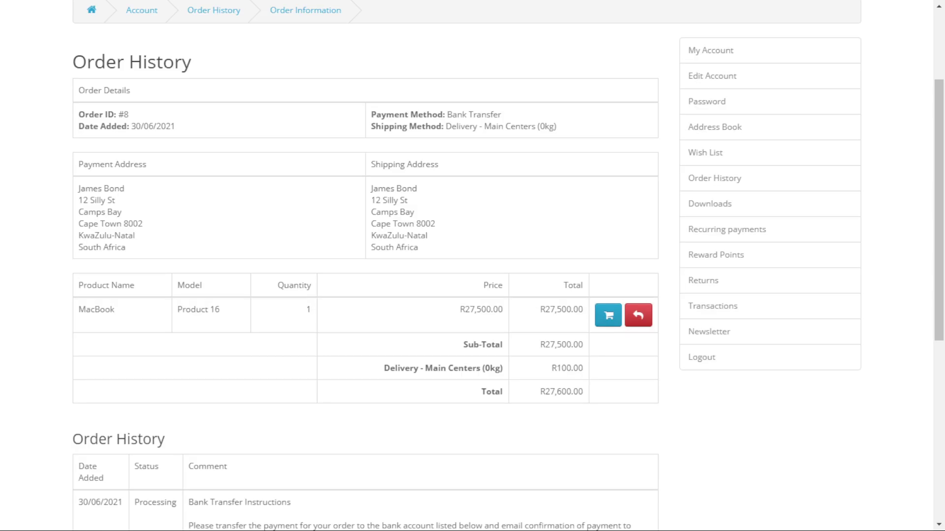
pyautogui.scroll(-1, 365, 266)
pyautogui.scroll(-2, 365, 344)
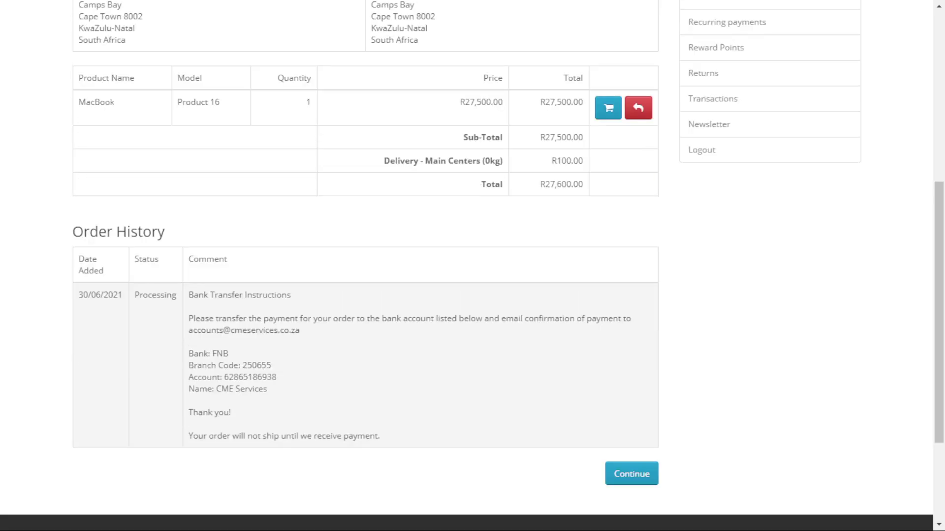
pyautogui.scroll(5, 366, 265)
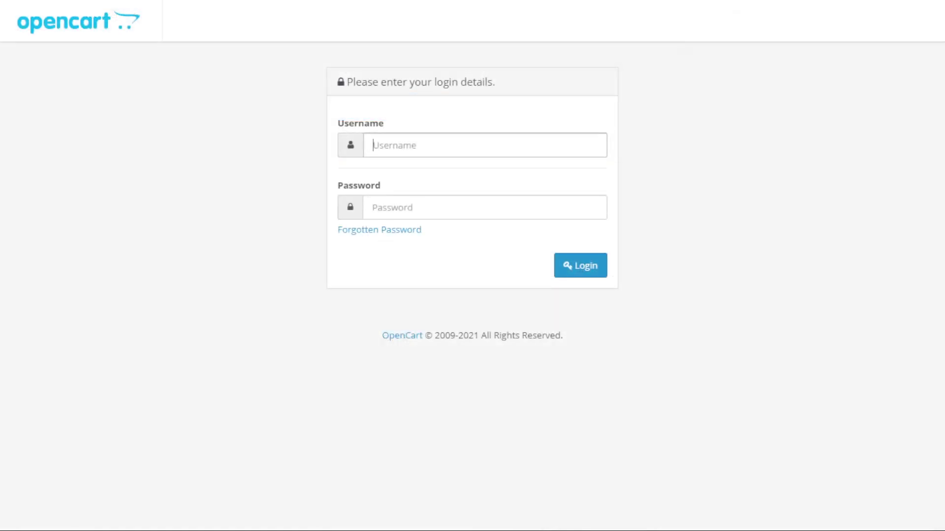
# Log in to the admin panel with the administrator username and password.
pyautogui.write('admin')
pyautogui.press('Tab')
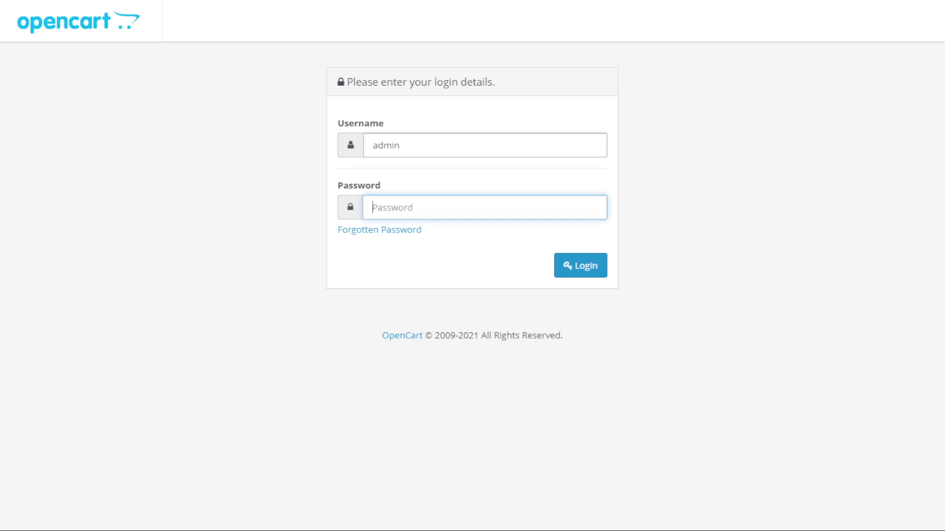
pyautogui.write('admin1234')
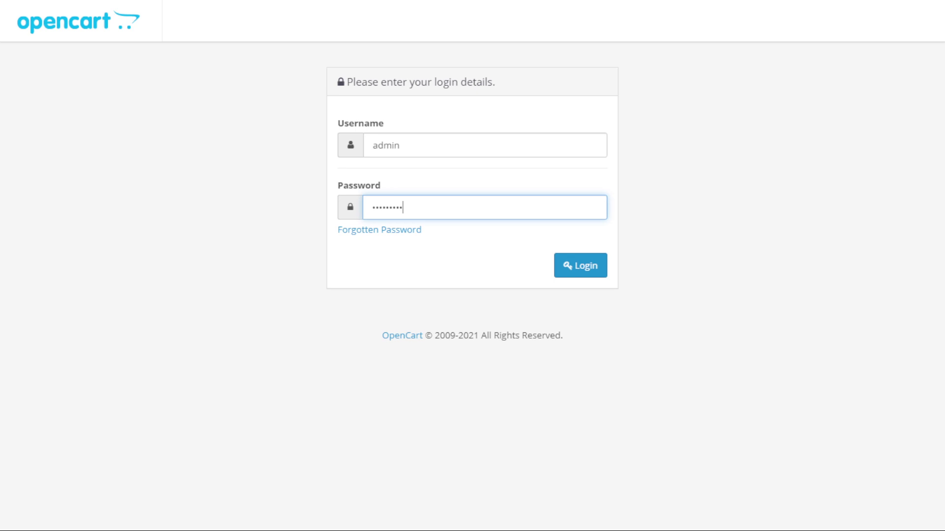
pyautogui.click(581, 265)
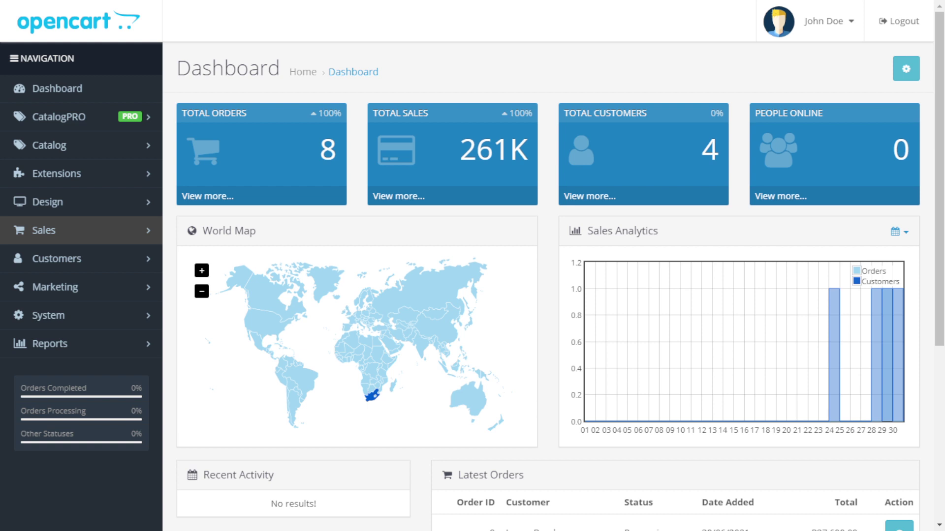
# Open the admin Orders list from the Sales section of the sidebar.
pyautogui.click(43, 230)
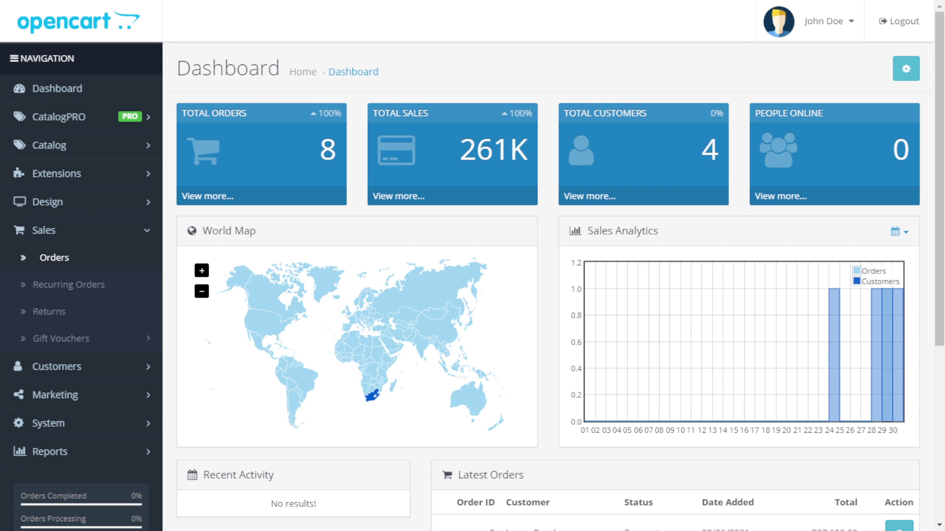
pyautogui.click(54, 257)
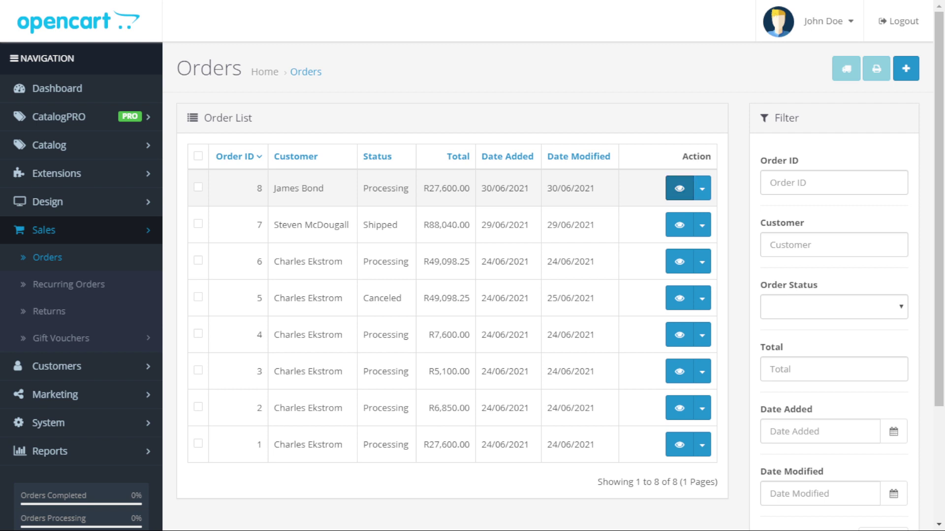
# Open order #8's details page and scroll down to Add Order History.
pyautogui.click(679, 189)
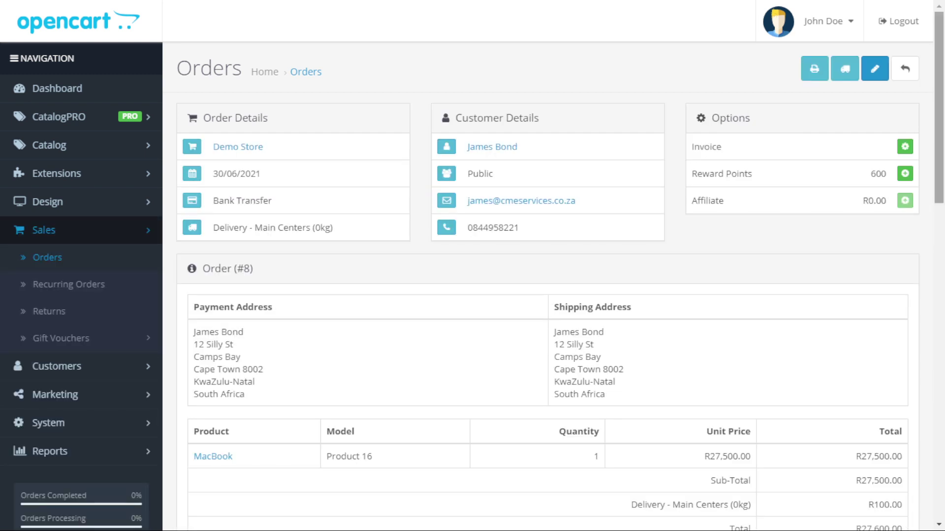
pyautogui.scroll(-4, 553, 266)
pyautogui.scroll(-12, 553, 266)
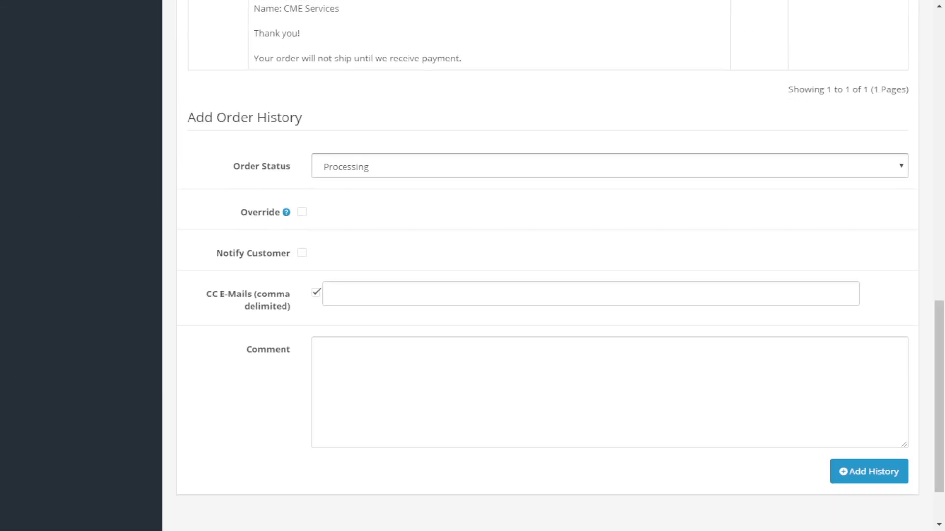
# Set the new history entry's status to Shipped with Notify Customer ticked.
pyautogui.press('Down')
pyautogui.press('Down')
pyautogui.press('Down')
pyautogui.press('Return')
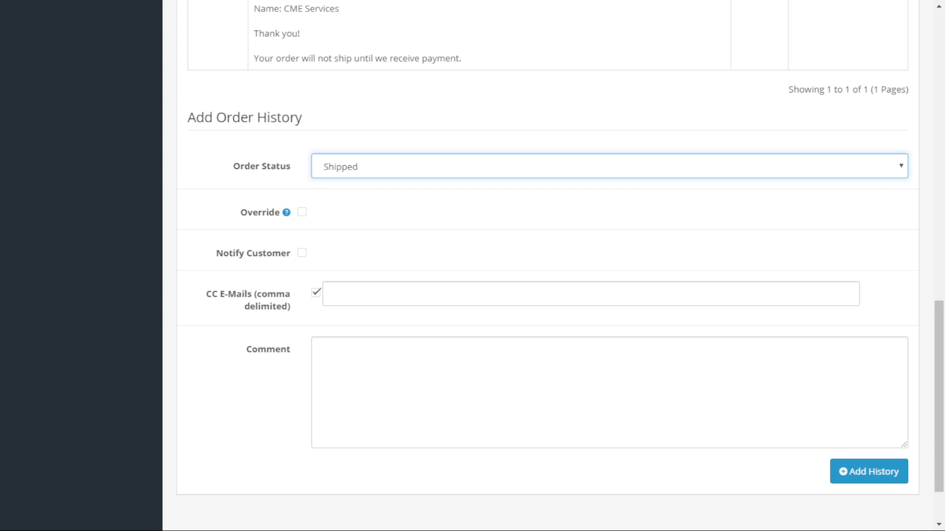
pyautogui.click(301, 253)
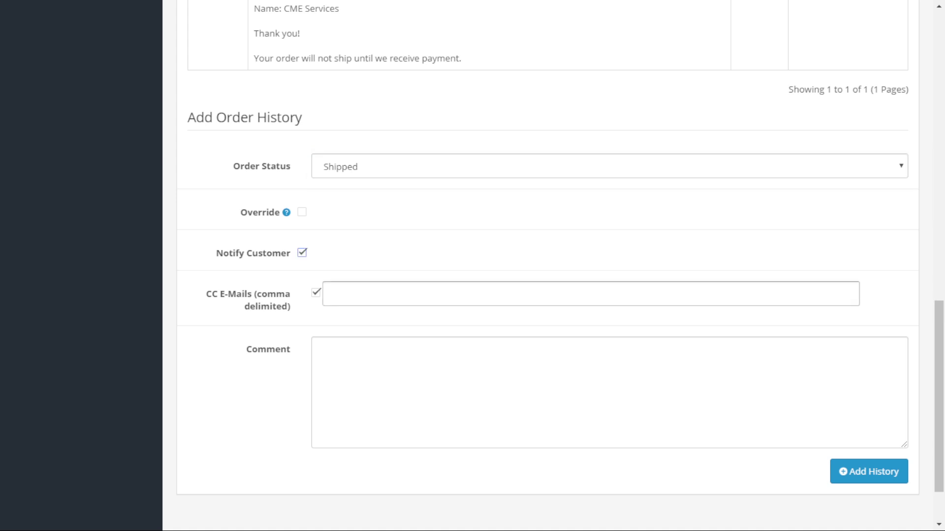
pyautogui.press('Tab')
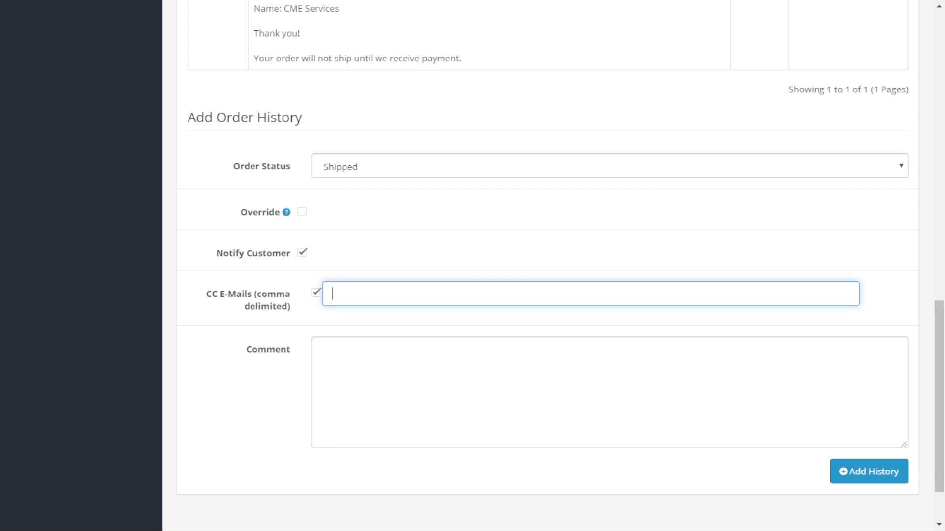
pyautogui.click(322, 350)
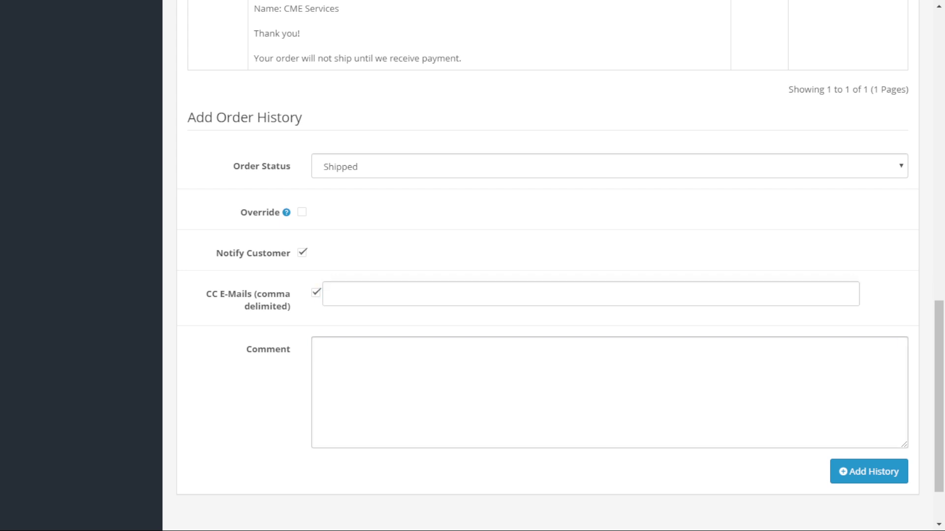
# Write the comment's thank-you line and the sentence asking the customer to use the tracking number.
pyautogui.write('Thank you for your orxer.')
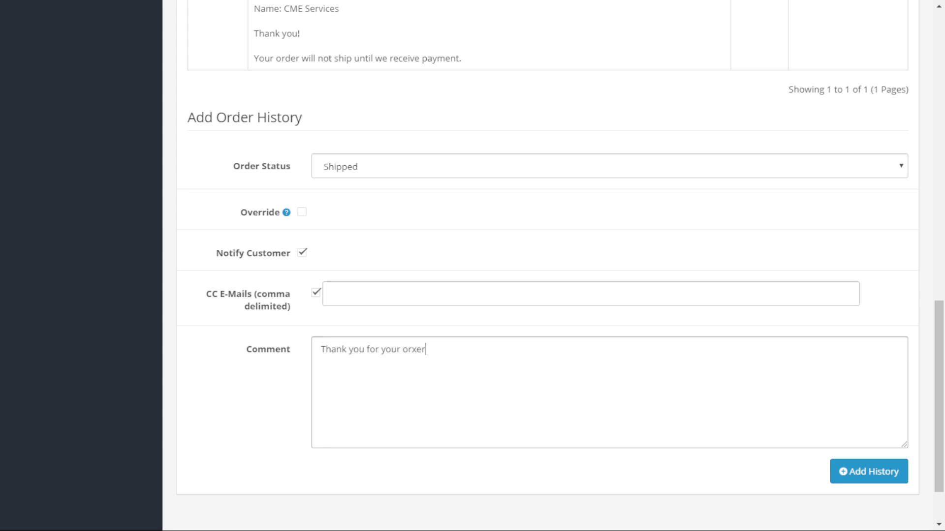
pyautogui.press('Return')
pyautogui.press('Return')
pyautogui.write('Please use the trac')
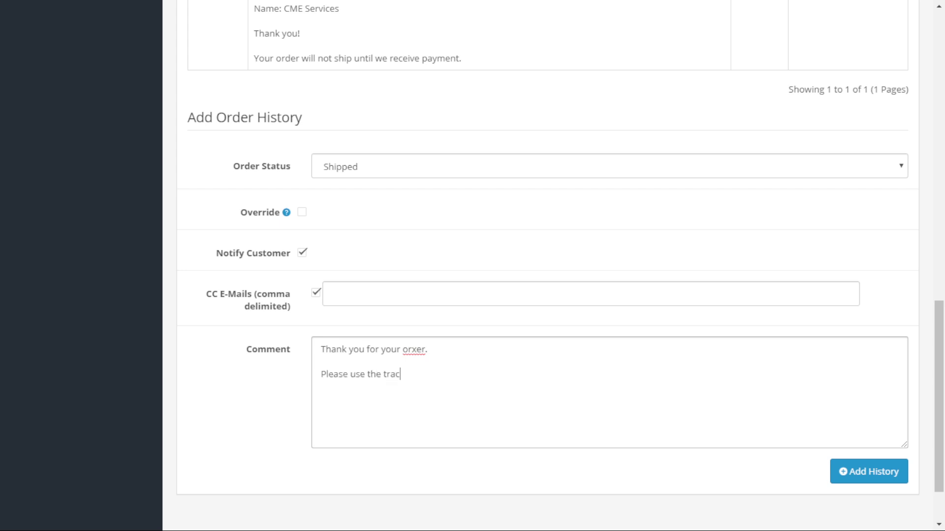
pyautogui.write('king nmber below to tr')
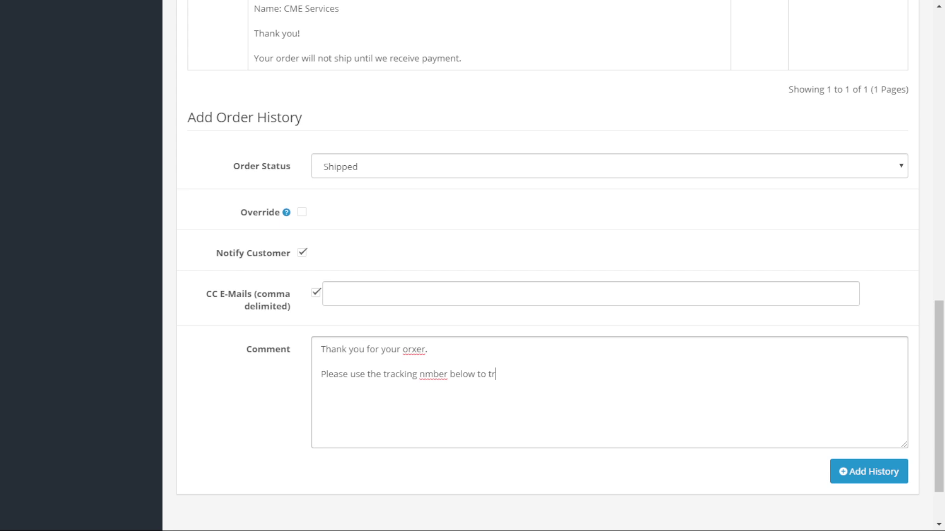
pyautogui.write('ack your parcel.')
pyautogui.press('Return')
pyautogui.press('Return')
pyautogui.write('ZA9897867576')
pyautogui.press('Return')
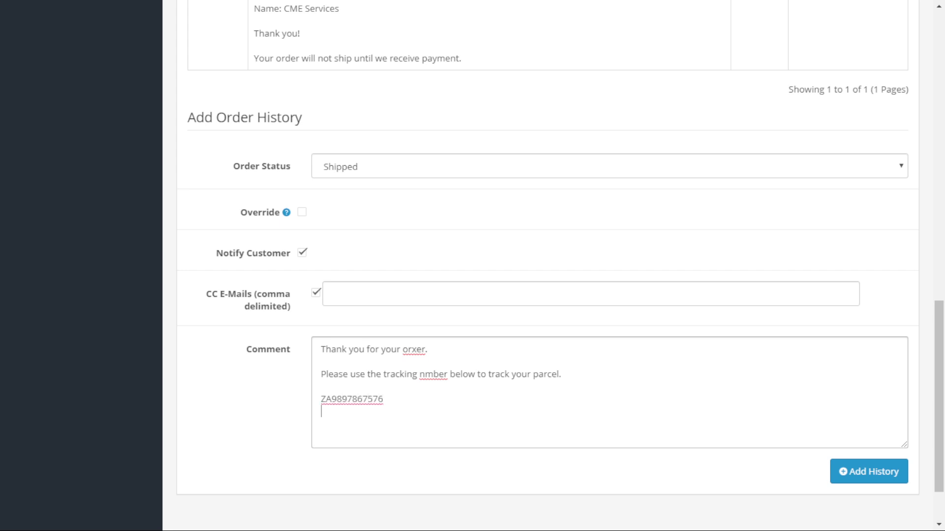
pyautogui.press('Return')
pyautogui.write('Link to track your parcel:  ')
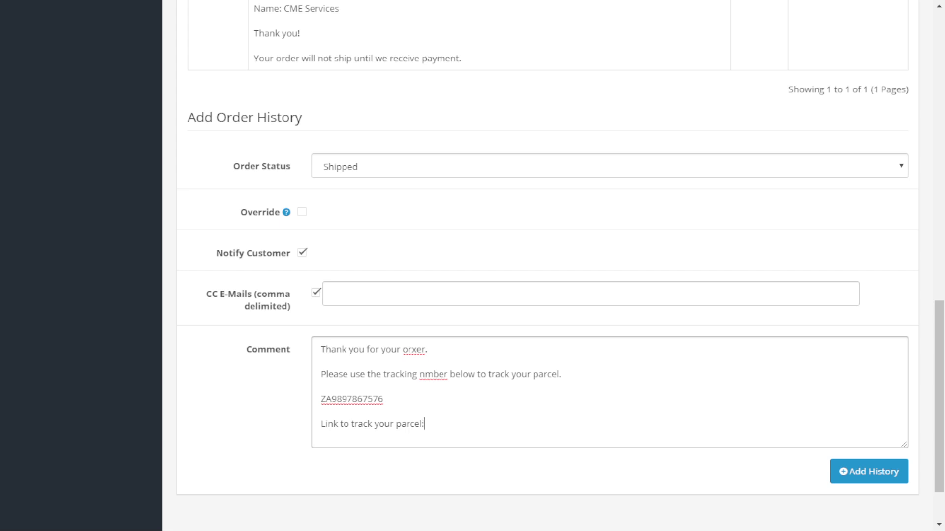
pyautogui.write('https')
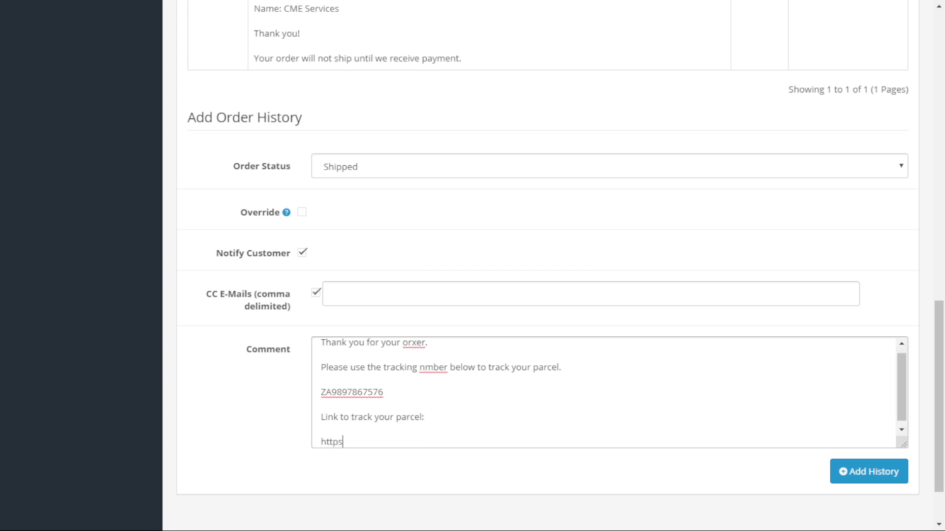
pyautogui.write('://yourcourier.com')
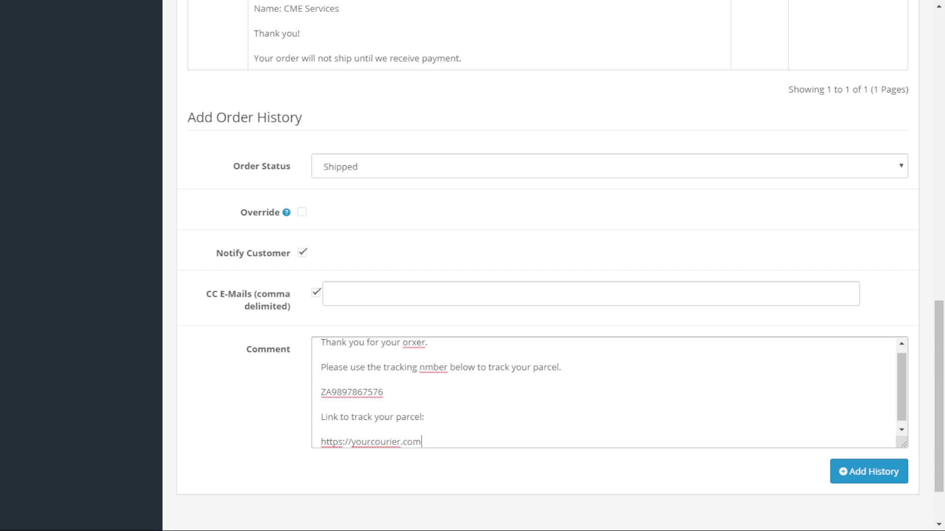
pyautogui.write('/track')
pyautogui.press('Return')
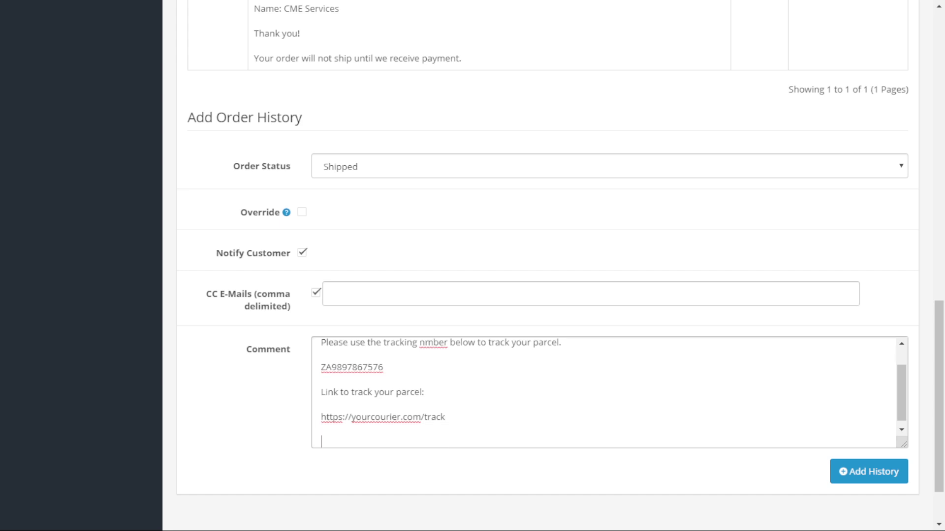
pyautogui.write('Your Team at')
pyautogui.press('Return')
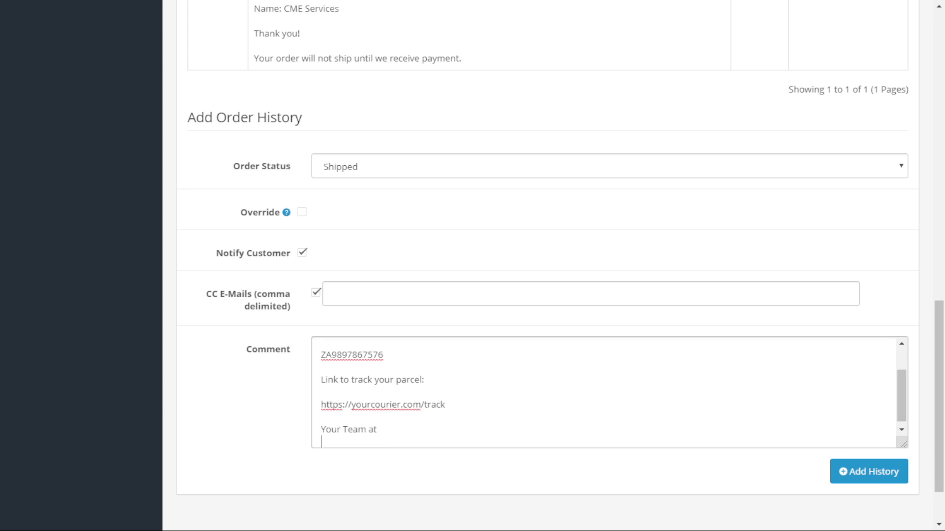
pyautogui.write('Sports For ALl')
# Save the Shipped status and tracking comment to order #8's history, then scroll back up the page.
pyautogui.click(868, 472)
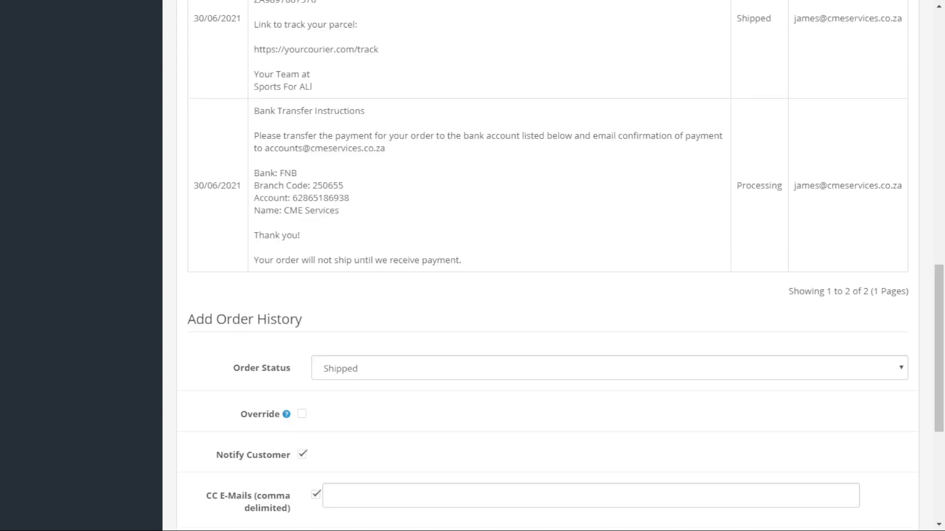
pyautogui.scroll(2, 541, 266)
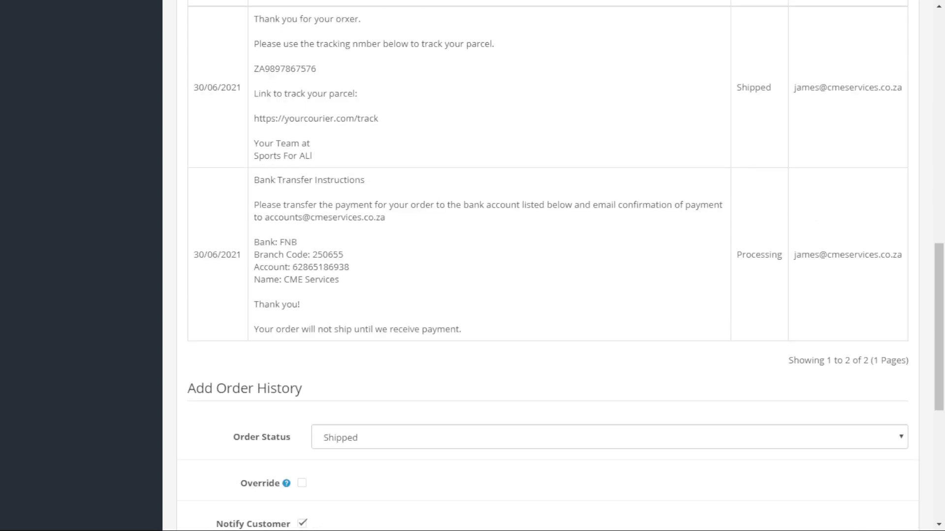
pyautogui.scroll(4, 542, 266)
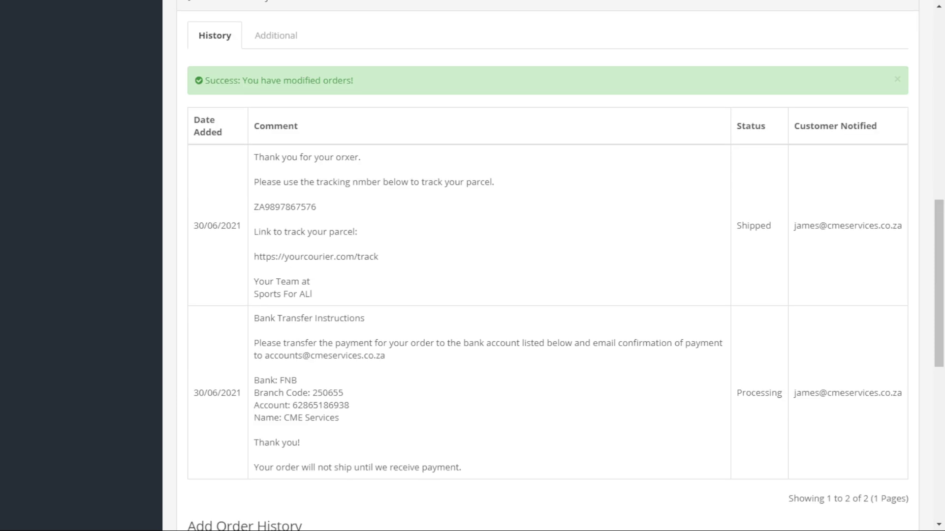
pyautogui.scroll(3, 541, 266)
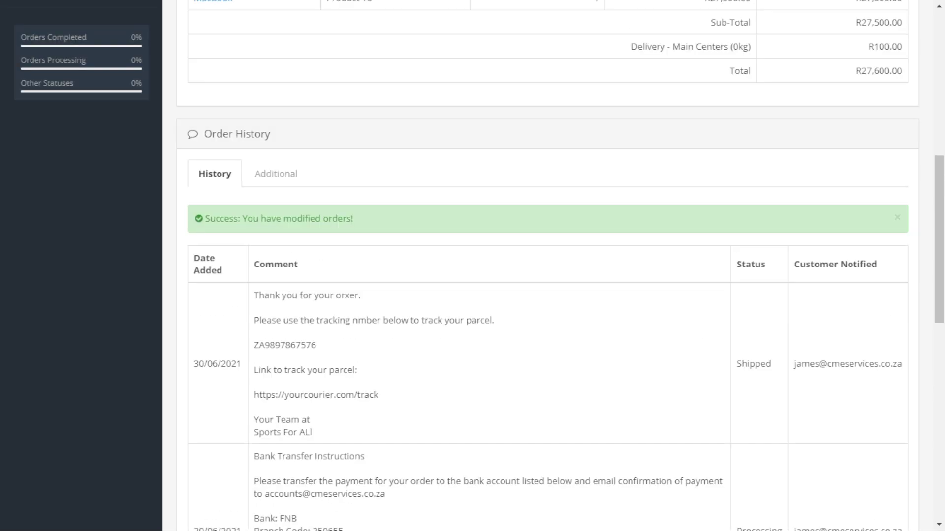
pyautogui.scroll(10, 541, 266)
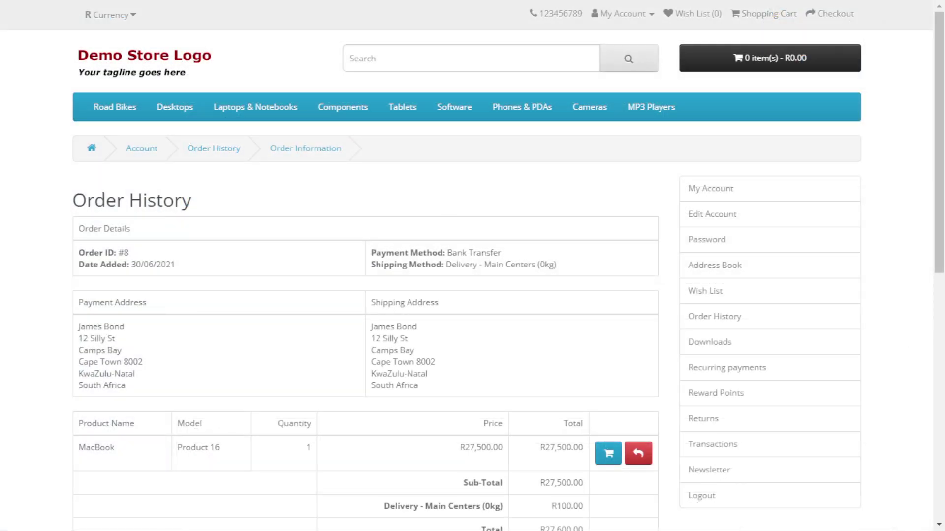
# Scroll the storefront order #8 page to find the Shipped entry with the tracking number.
pyautogui.scroll(-4, 492, 197)
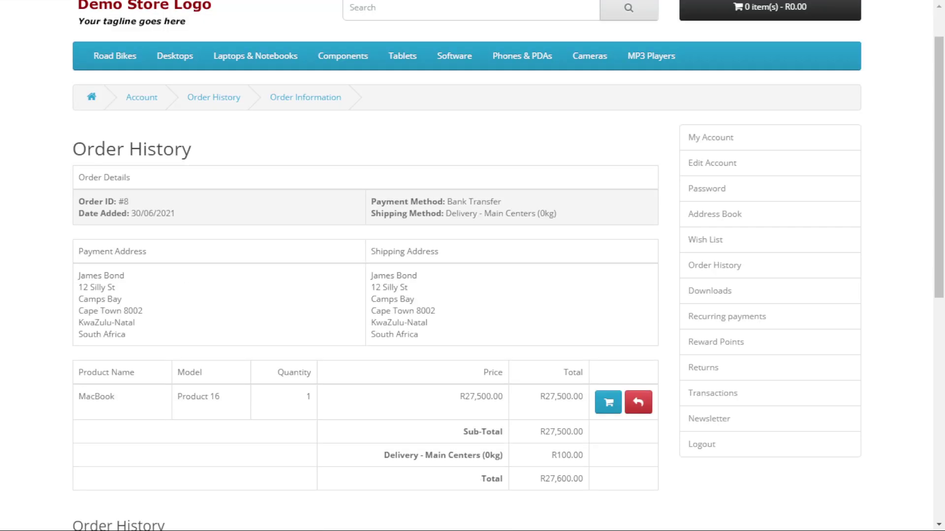
pyautogui.scroll(4, 492, 197)
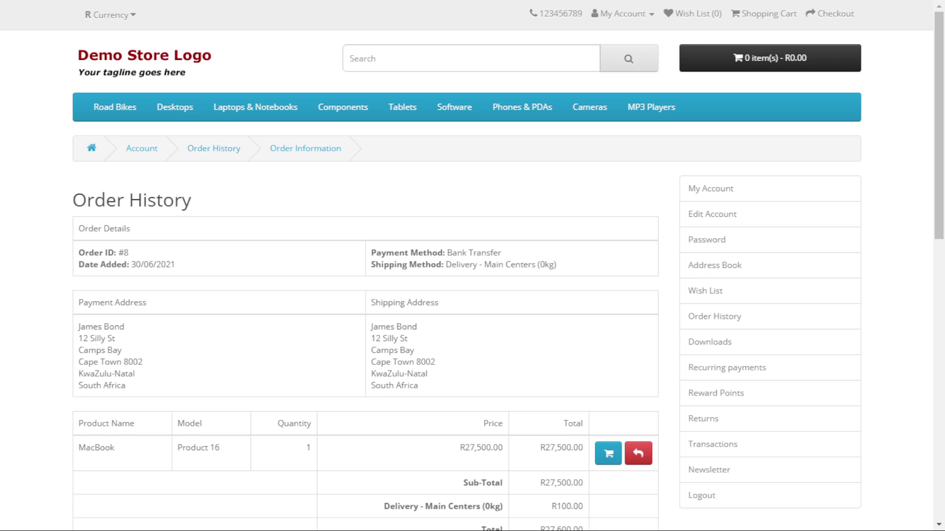
pyautogui.scroll(-8, 366, 266)
pyautogui.scroll(-2, 365, 265)
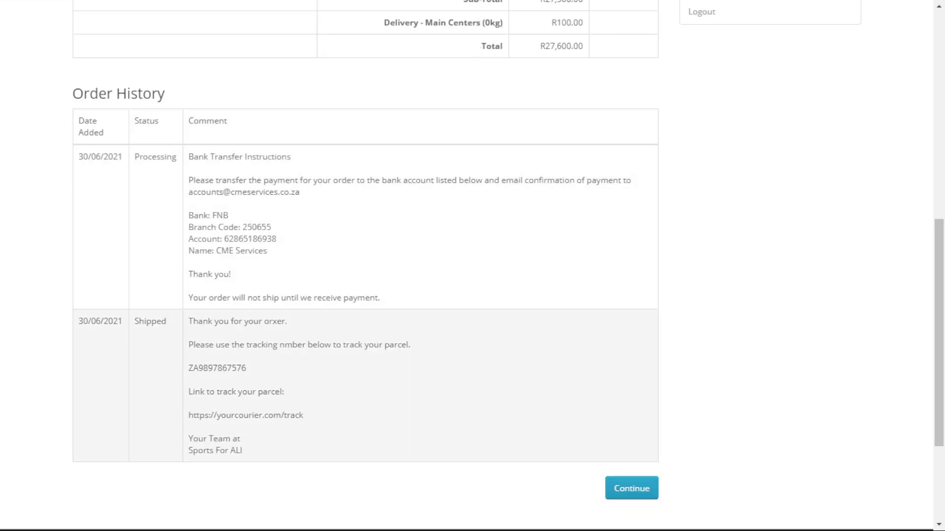
pyautogui.scroll(10, 365, 266)
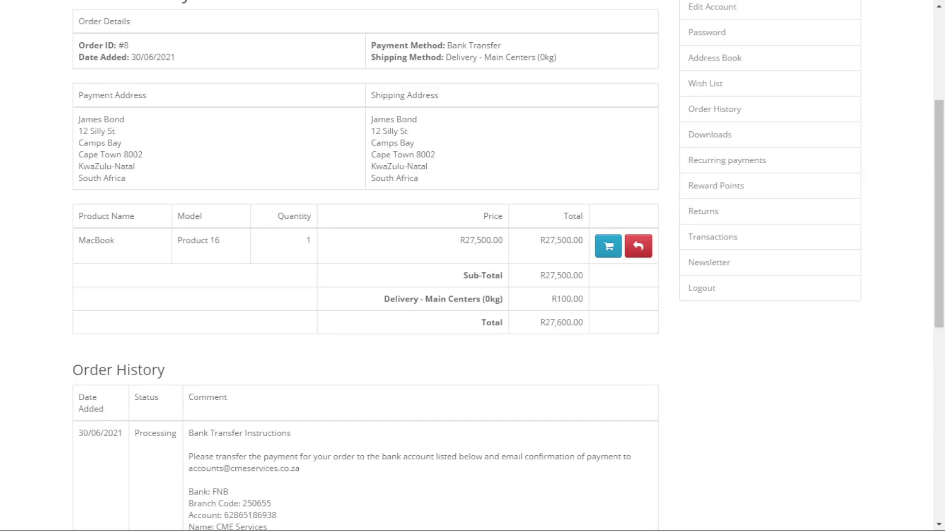
pyautogui.scroll(-10, 365, 266)
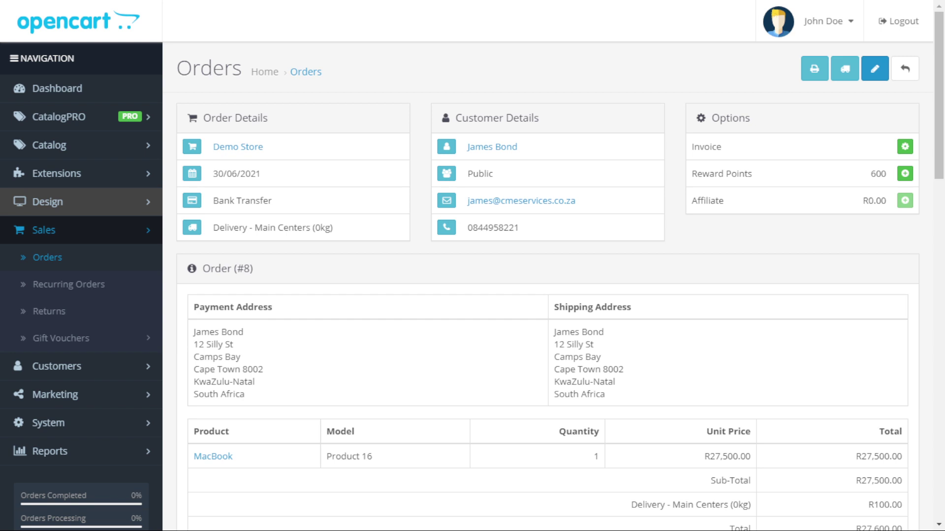
# Open the main Reports page from the Reports section of the admin sidebar.
pyautogui.scroll(-7, 472, 266)
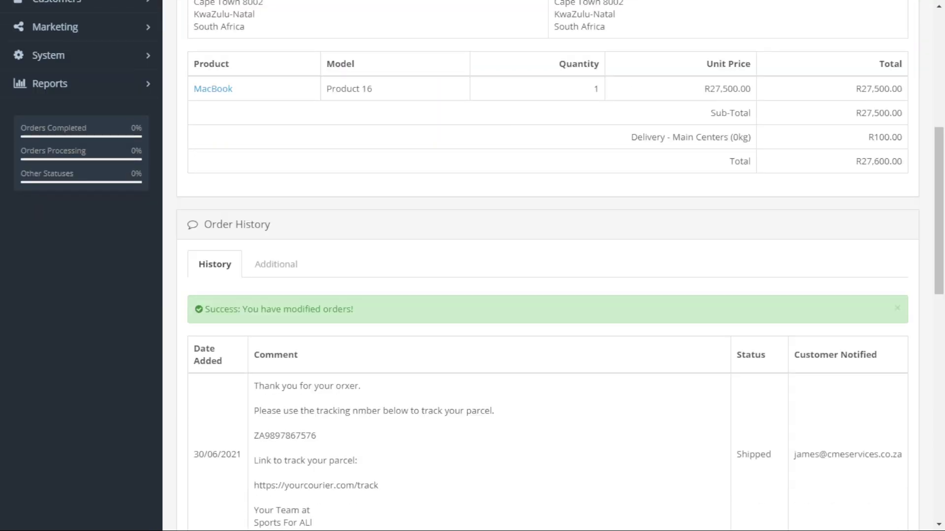
pyautogui.scroll(2, 81, 175)
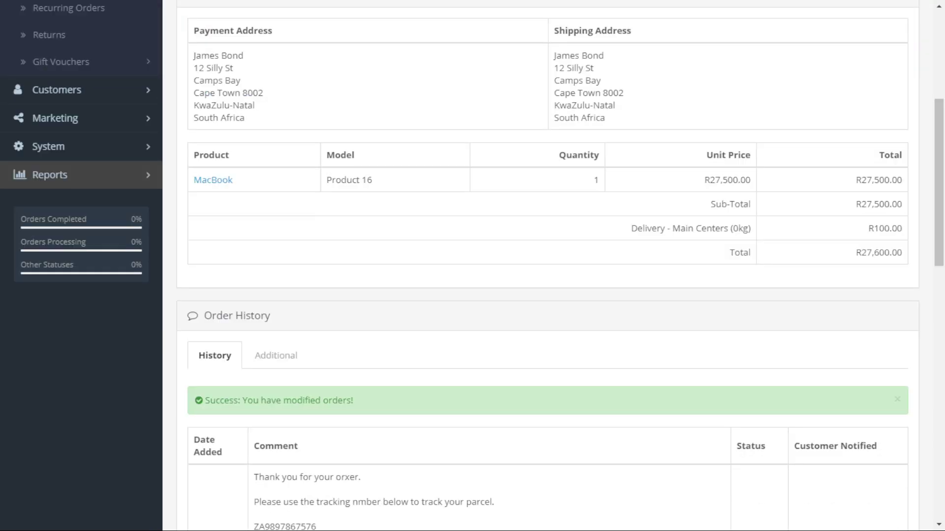
pyautogui.click(82, 174)
pyautogui.click(81, 175)
pyautogui.click(81, 174)
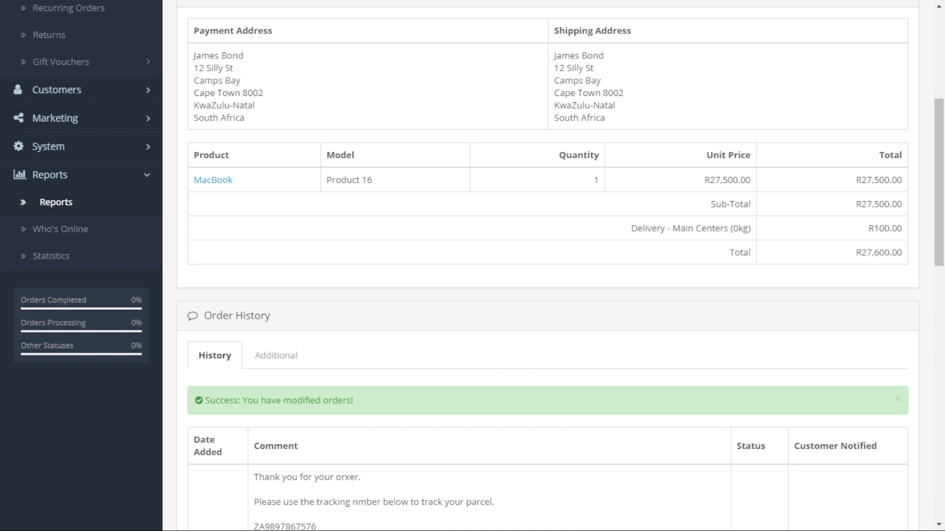
pyautogui.click(55, 203)
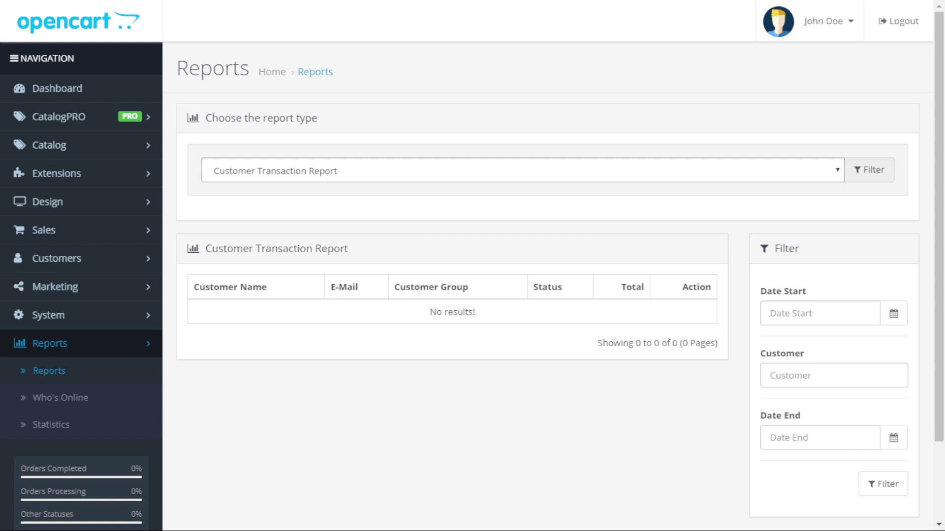
# Cycle the report type through Customer Activity, Shipping, Returns, Coupons, Products Viewed and Products Purchased.
pyautogui.press('Up')
pyautogui.press('Up')
pyautogui.press('Up')
pyautogui.press('Up')
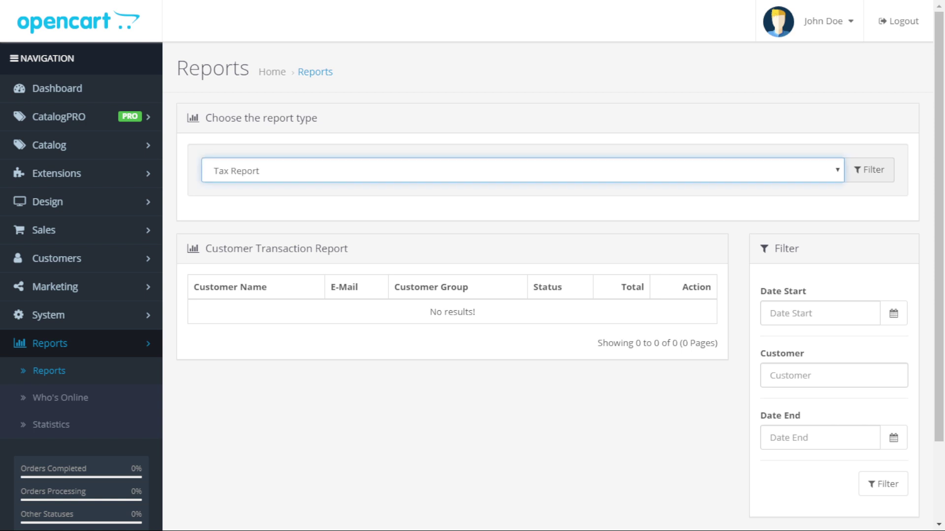
pyautogui.press('Up')
pyautogui.press('Up')
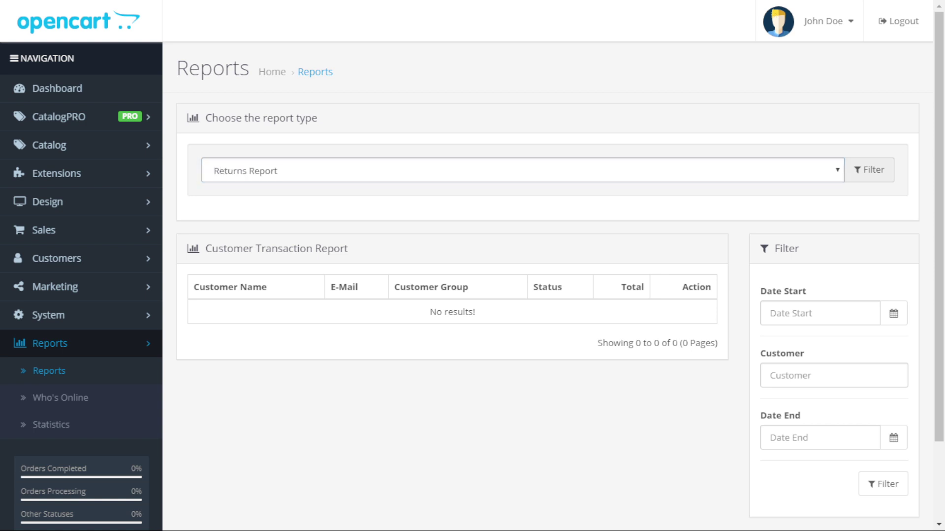
pyautogui.press('Up')
pyautogui.press('Up')
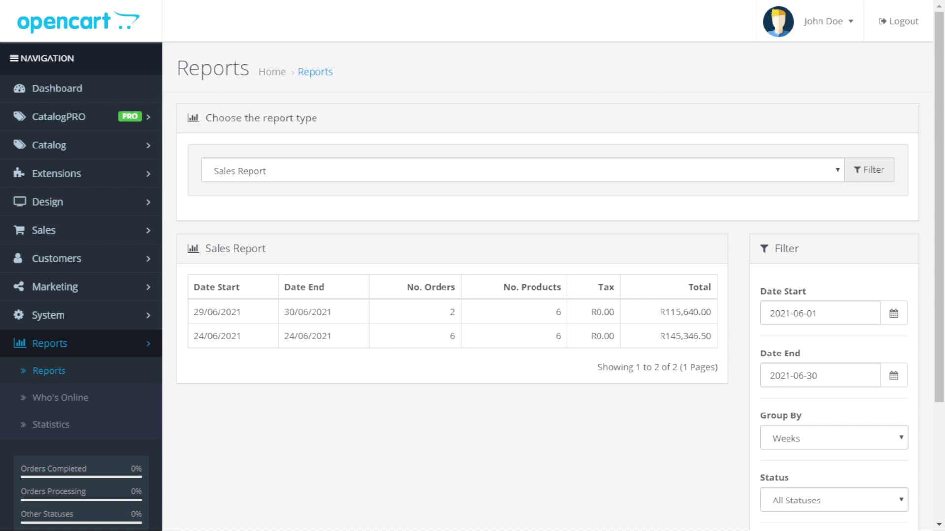
pyautogui.press('Down')
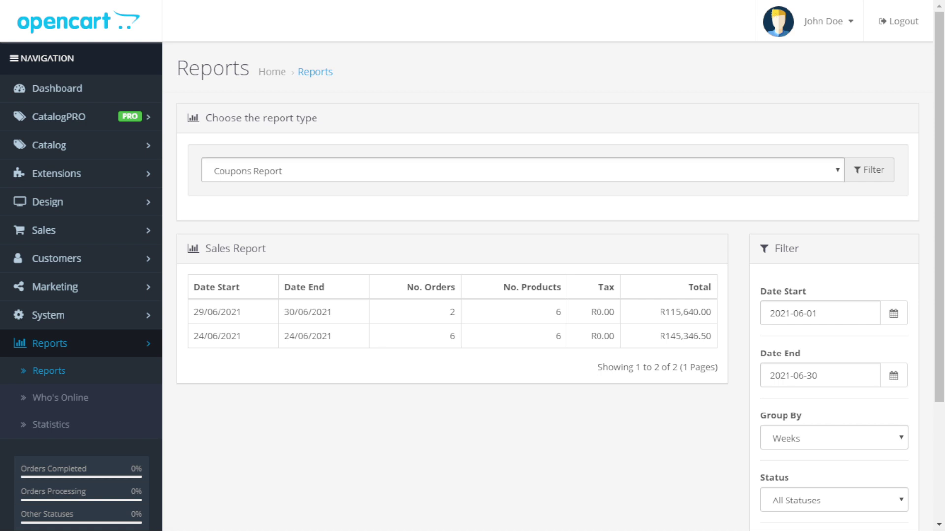
pyautogui.press('Down')
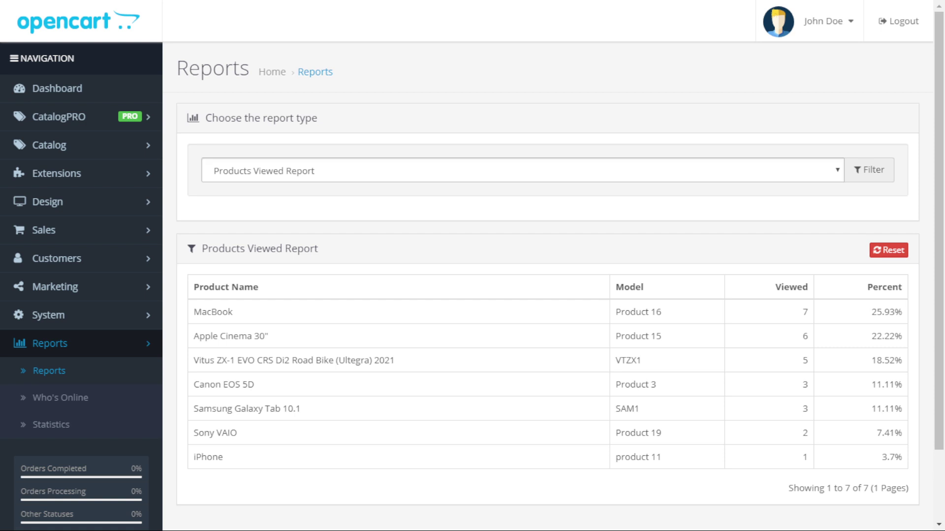
pyautogui.press('Down')
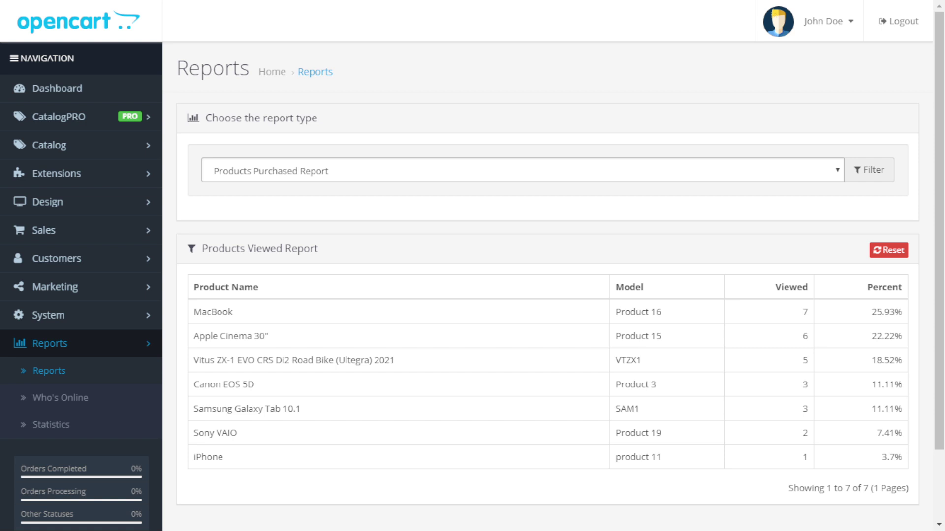